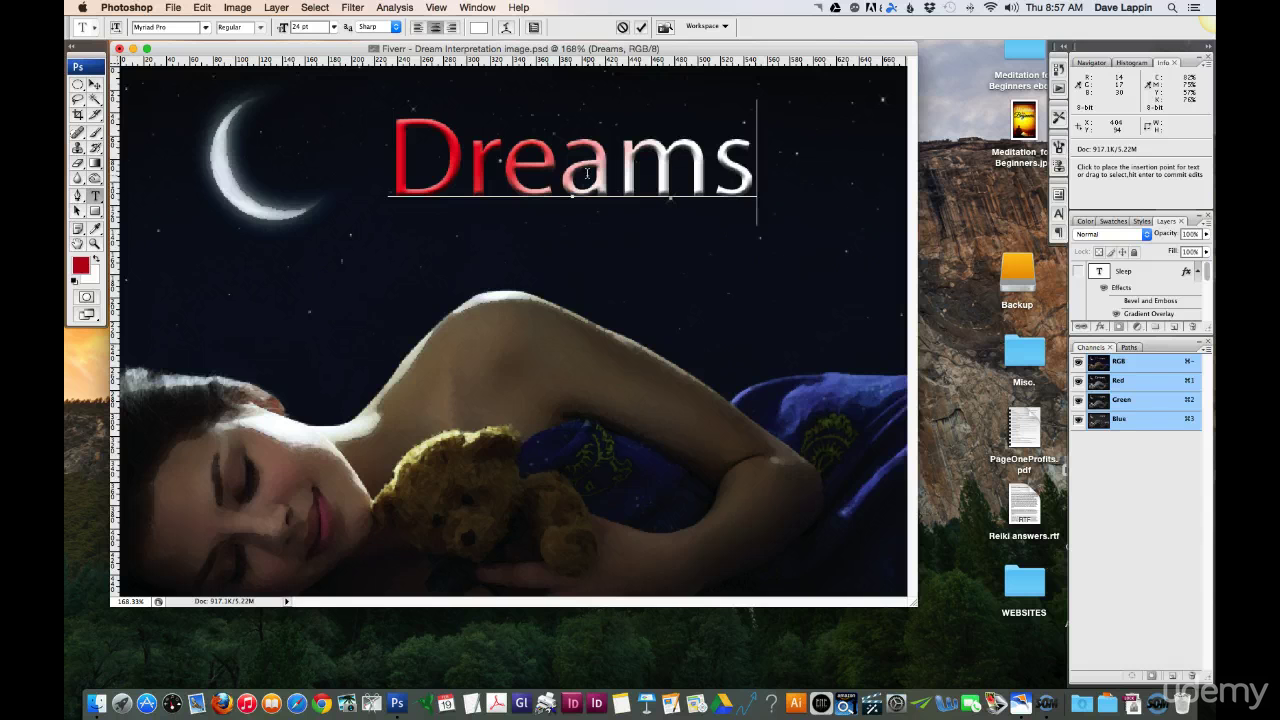
# - Replace the word "Dreams" in the title text with "Sleep"
pyautogui.doubleClick(587, 174)
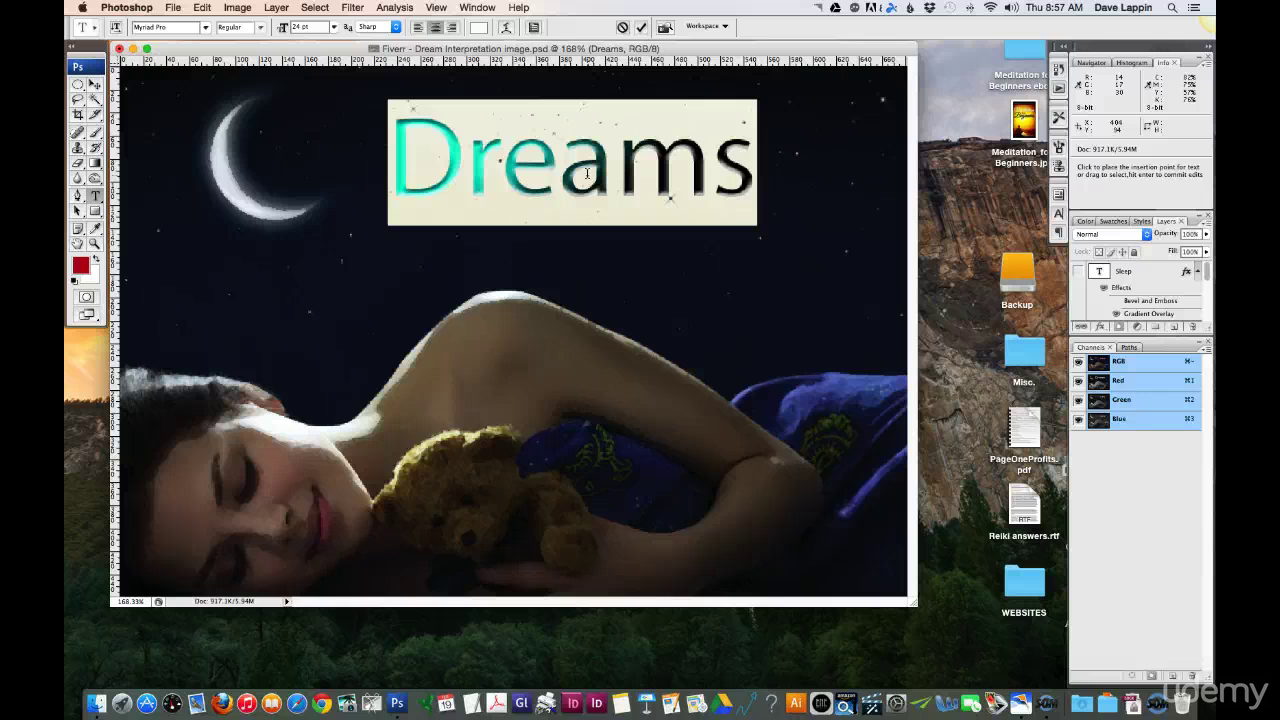
pyautogui.write('Sleep')
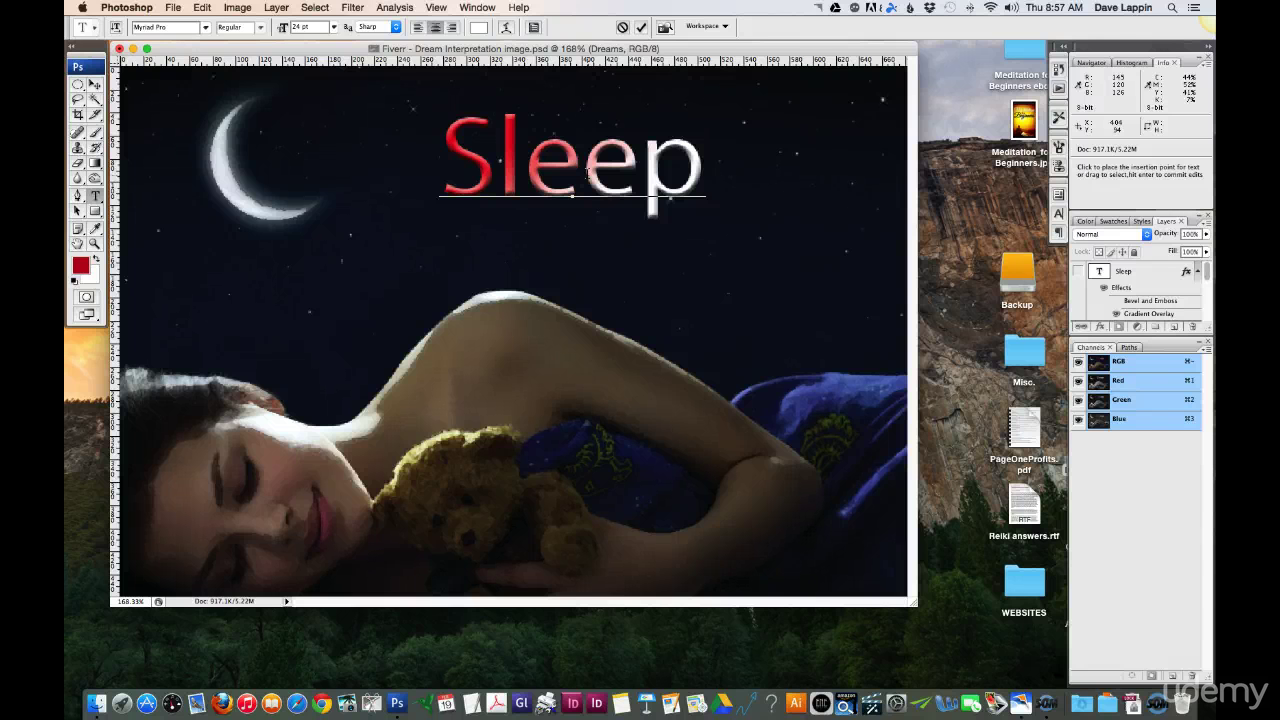
pyautogui.doubleClick(558, 180)
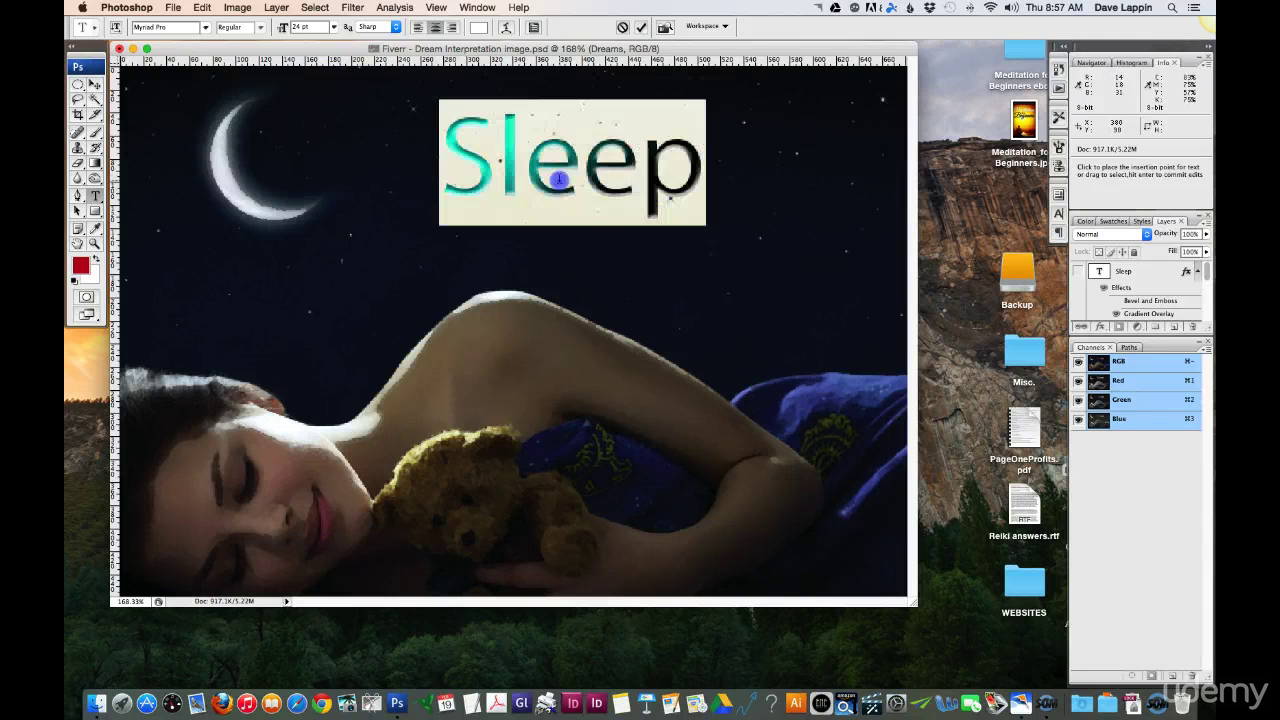
pyautogui.click(715, 184)
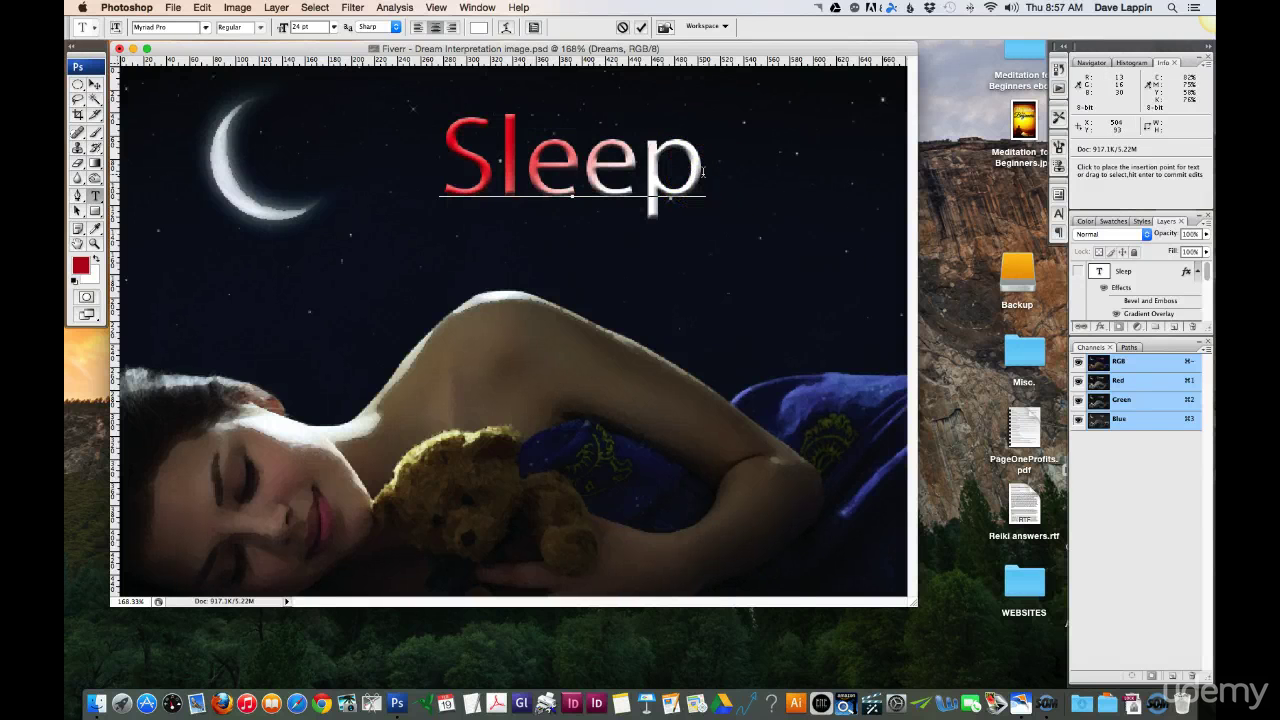
pyautogui.click(708, 171)
# - Show the character settings and set the font size of the Sleep text to 12 pt
pyautogui.press('super+t')
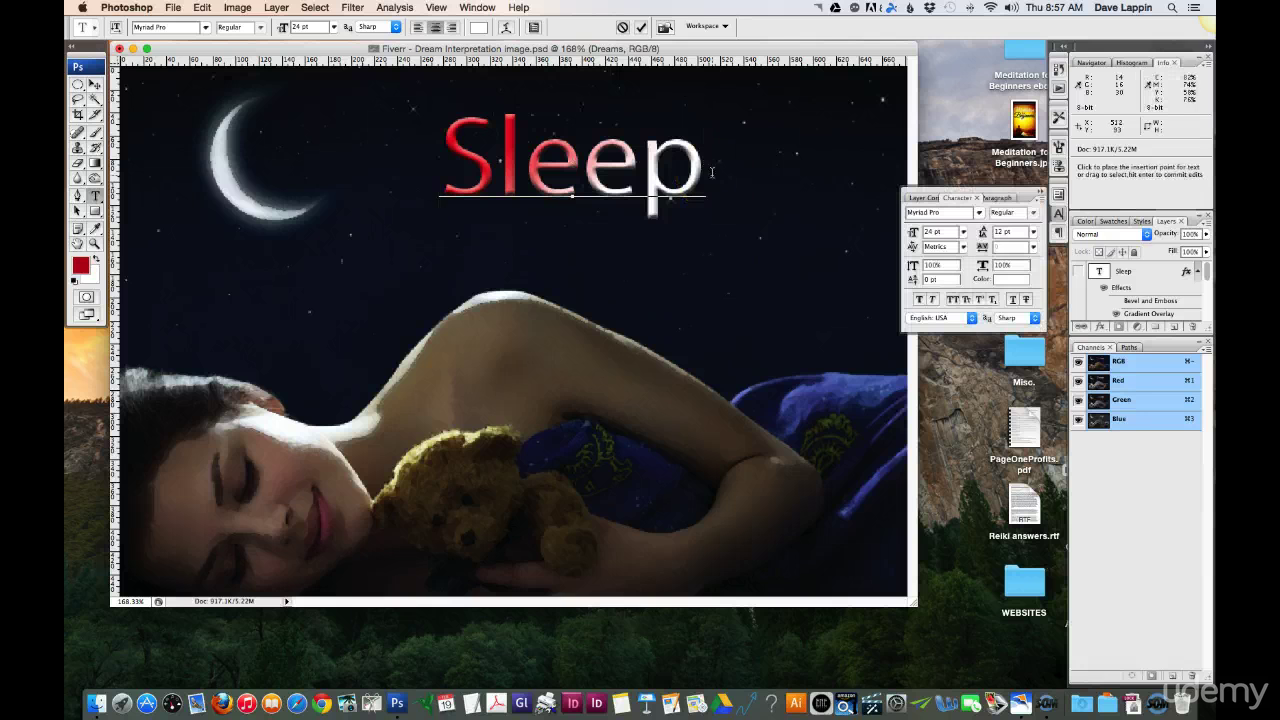
pyautogui.moveTo(761, 187); pyautogui.dragTo(645, 153)
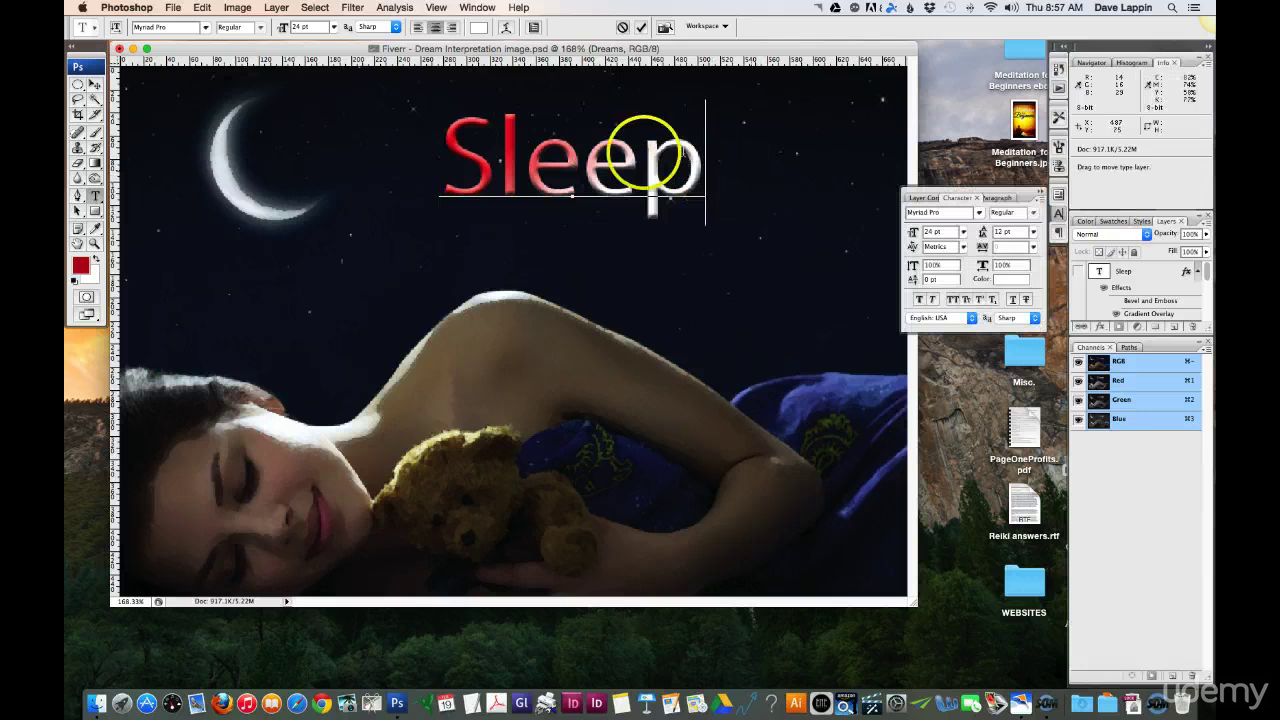
pyautogui.doubleClick(575, 165)
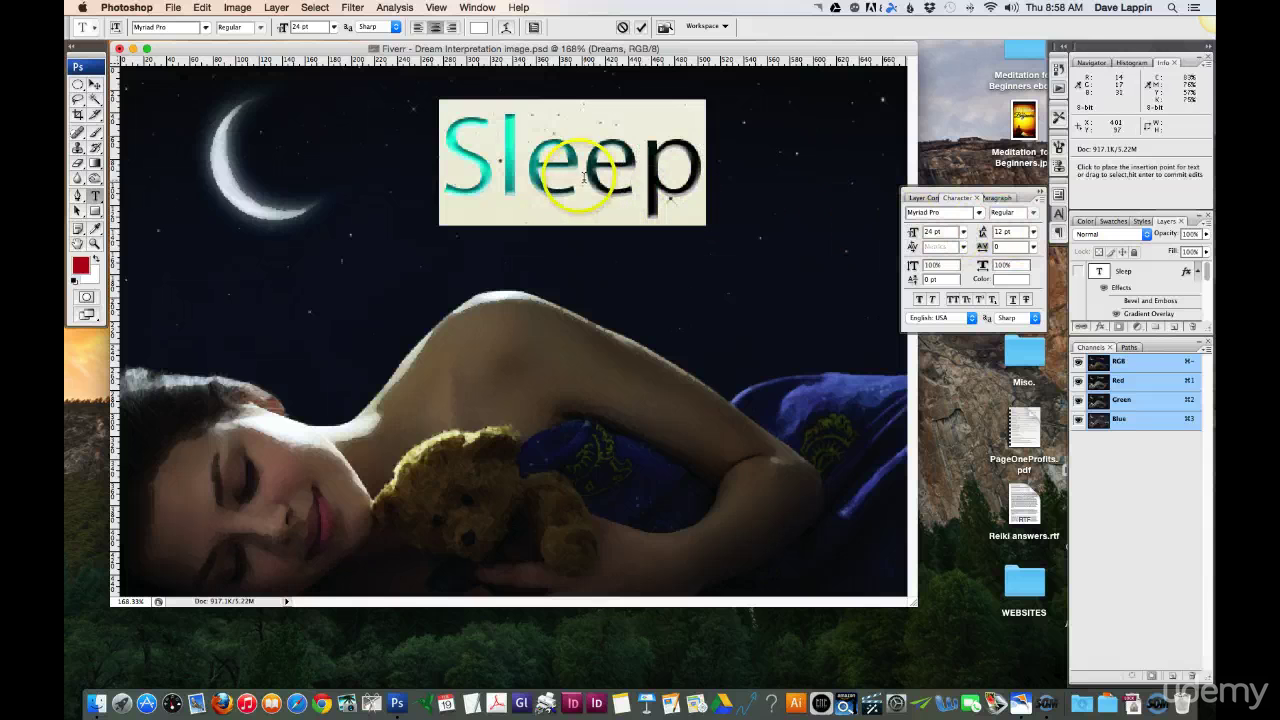
pyautogui.click(964, 232)
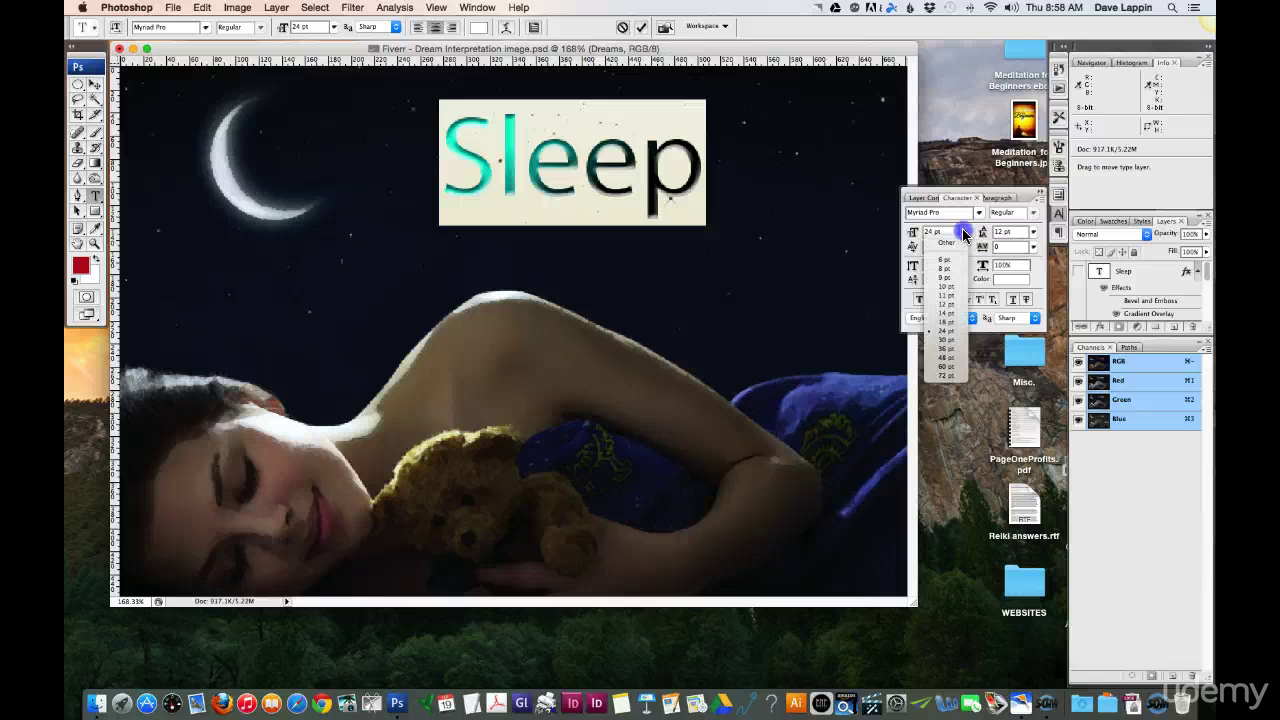
pyautogui.click(954, 305)
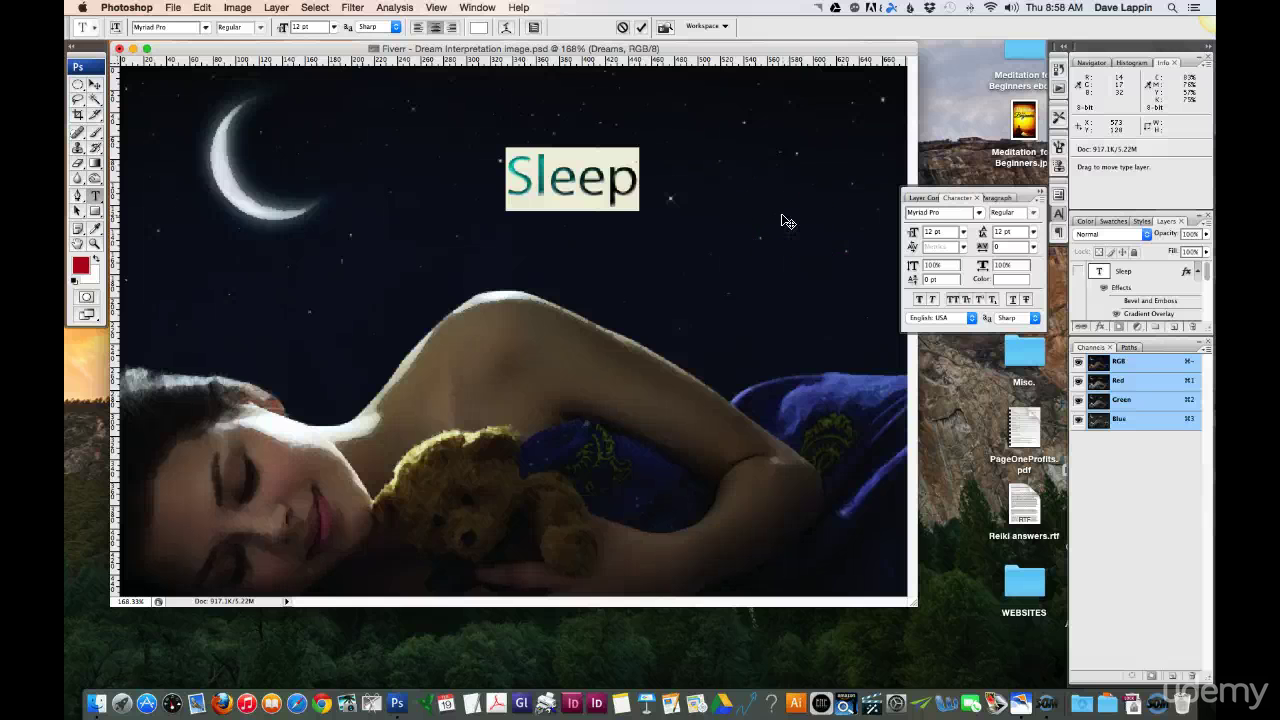
# - Set the font size of the Sleep text to 18 pt and commit the text edit
pyautogui.doubleClick(604, 184)
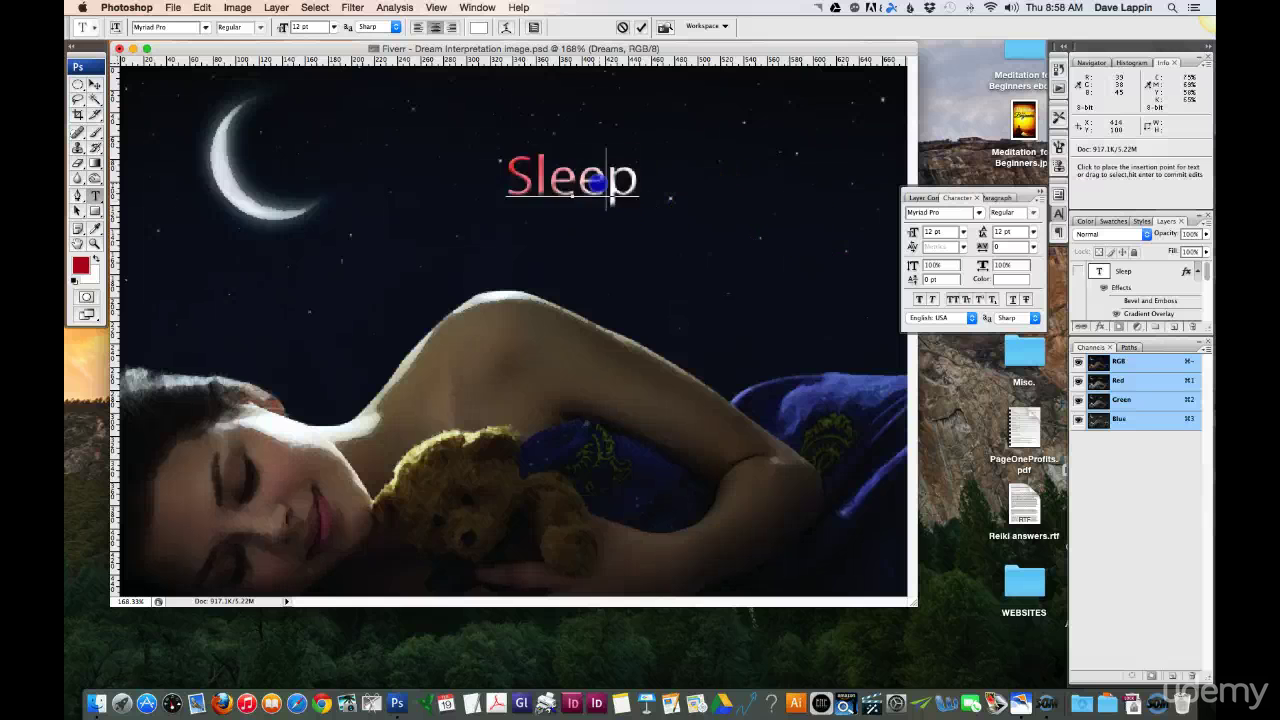
pyautogui.moveTo(960, 231); pyautogui.dragTo(951, 327)
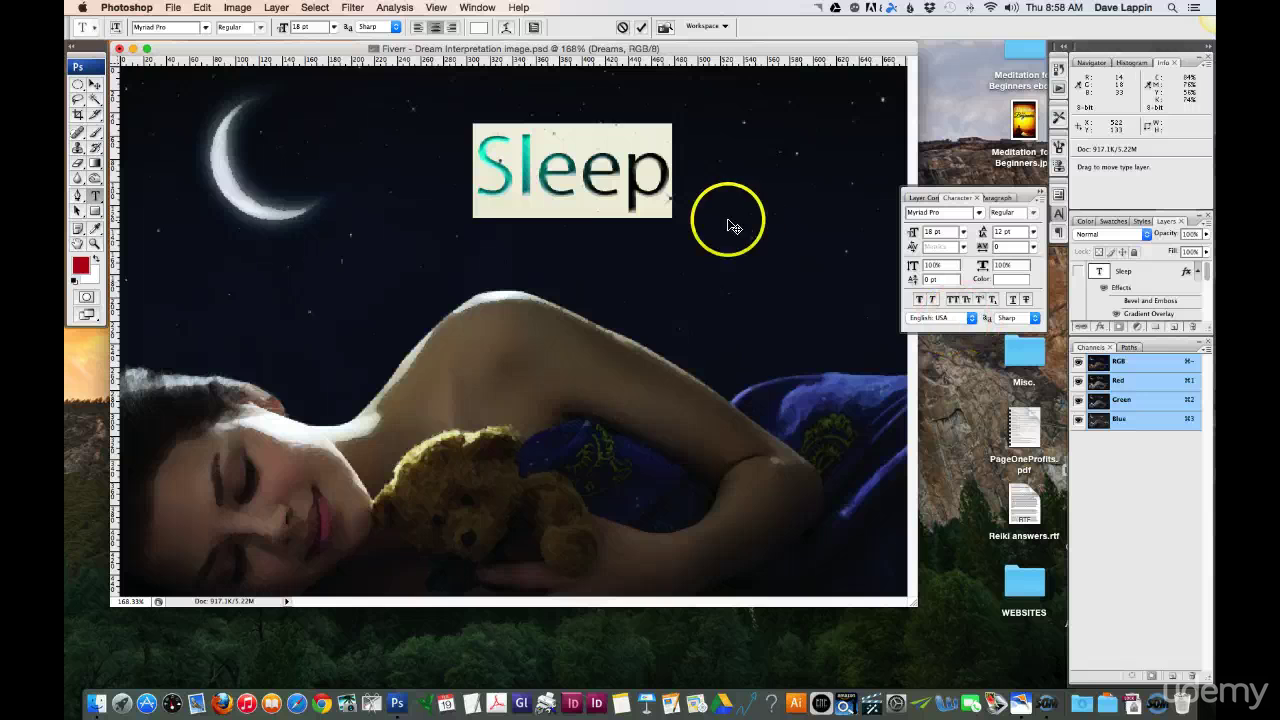
pyautogui.click(94, 84)
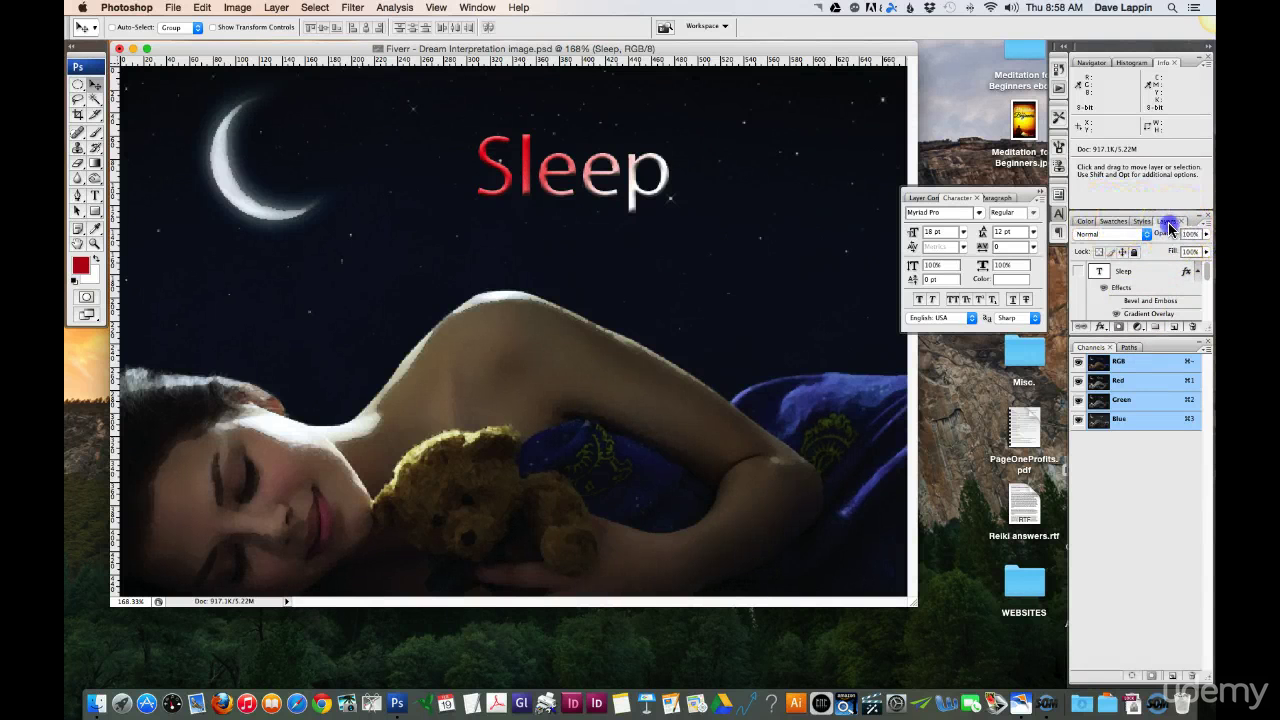
# - Detach the Layers palette from its group to show the full layer list, and move the Character palette above it
pyautogui.moveTo(1166, 220); pyautogui.dragTo(992, 322)
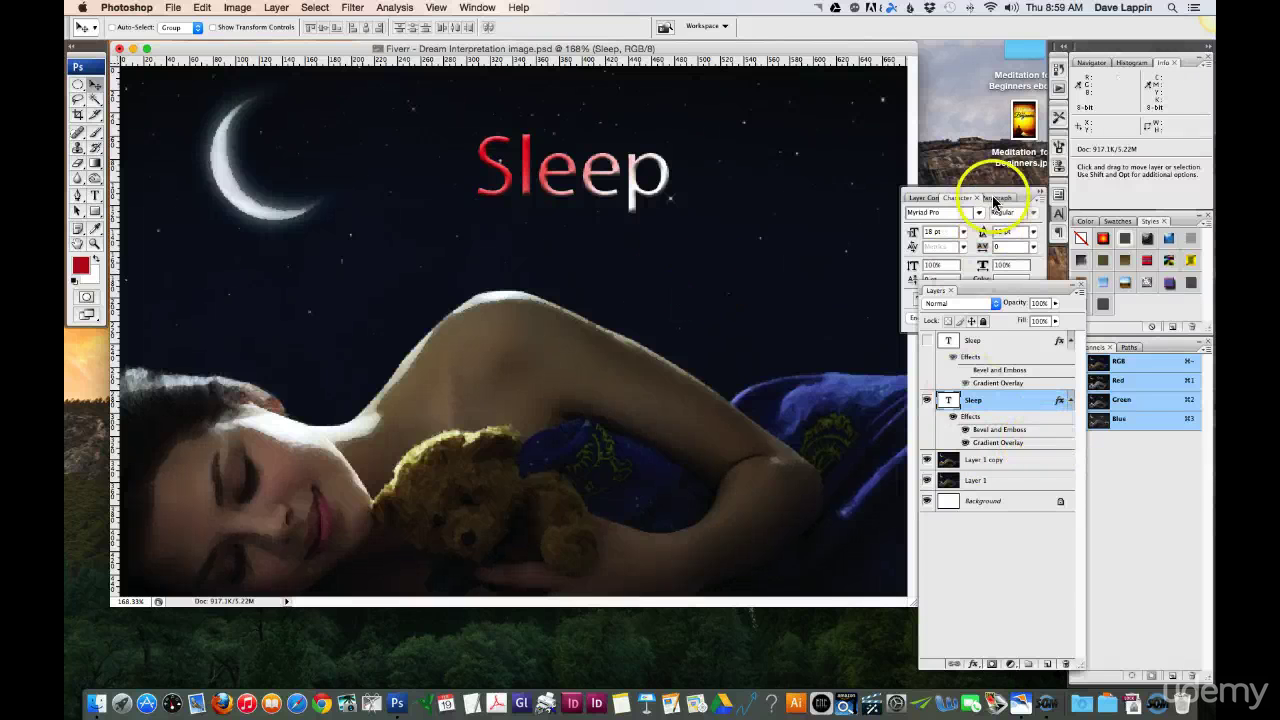
pyautogui.moveTo(1016, 195); pyautogui.dragTo(1022, 165)
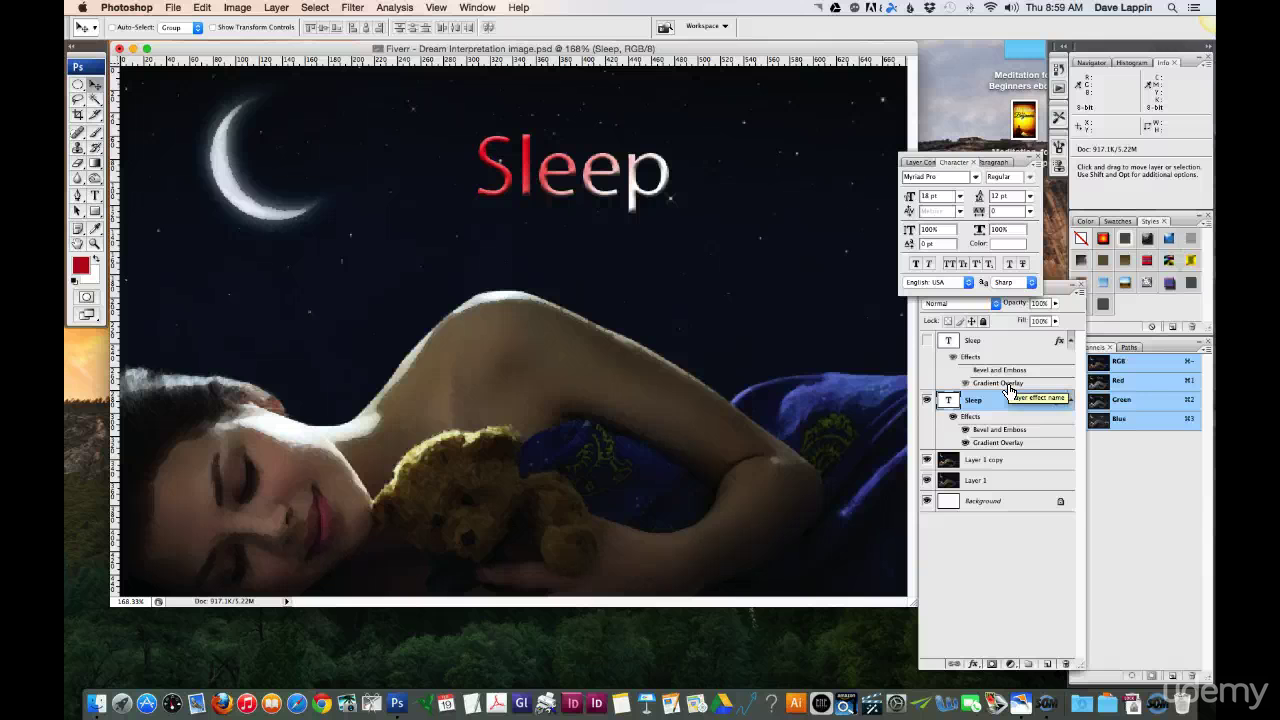
# - Add a new text layer reading "type" just below the moon and commit it
pyautogui.click(93, 199)
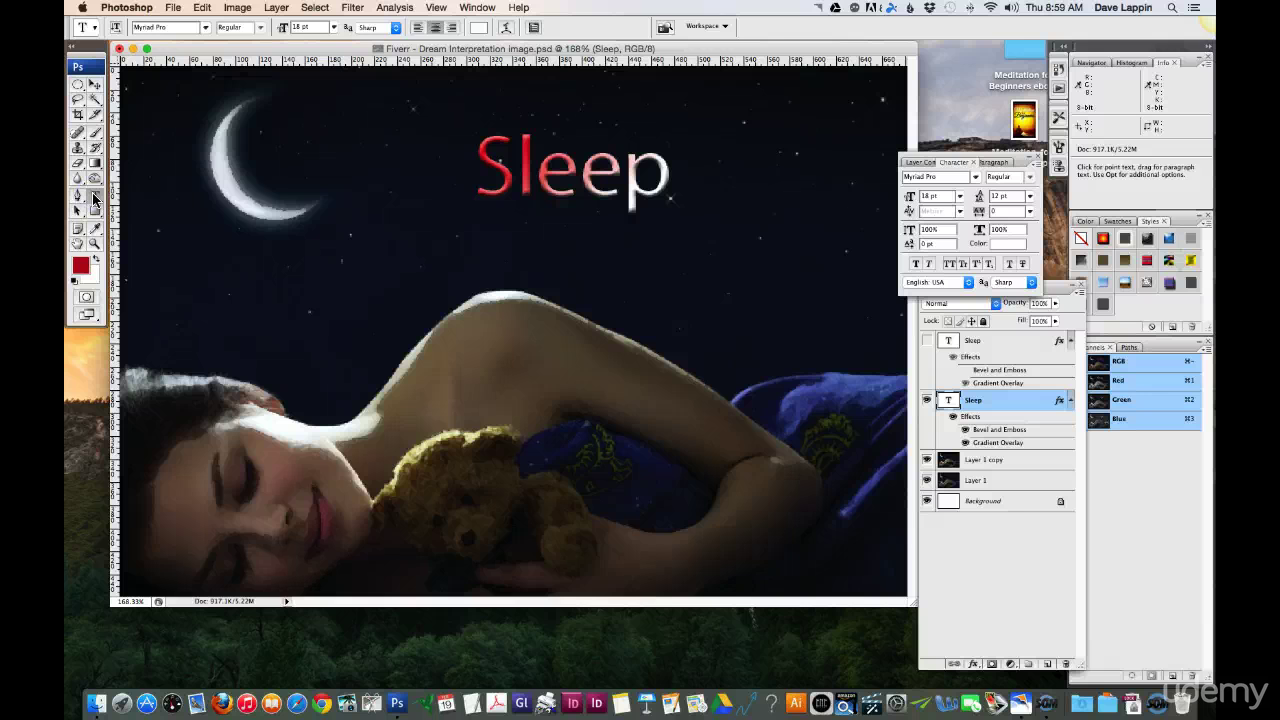
pyautogui.click(275, 249)
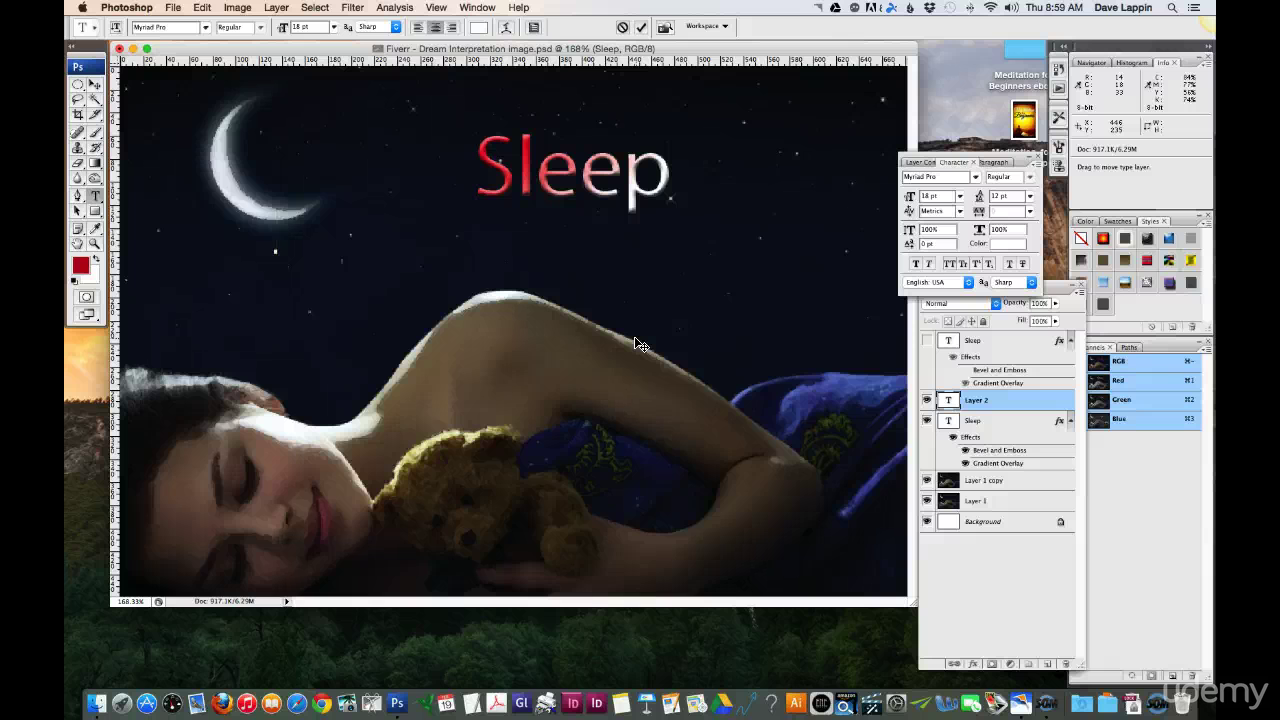
pyautogui.write('type')
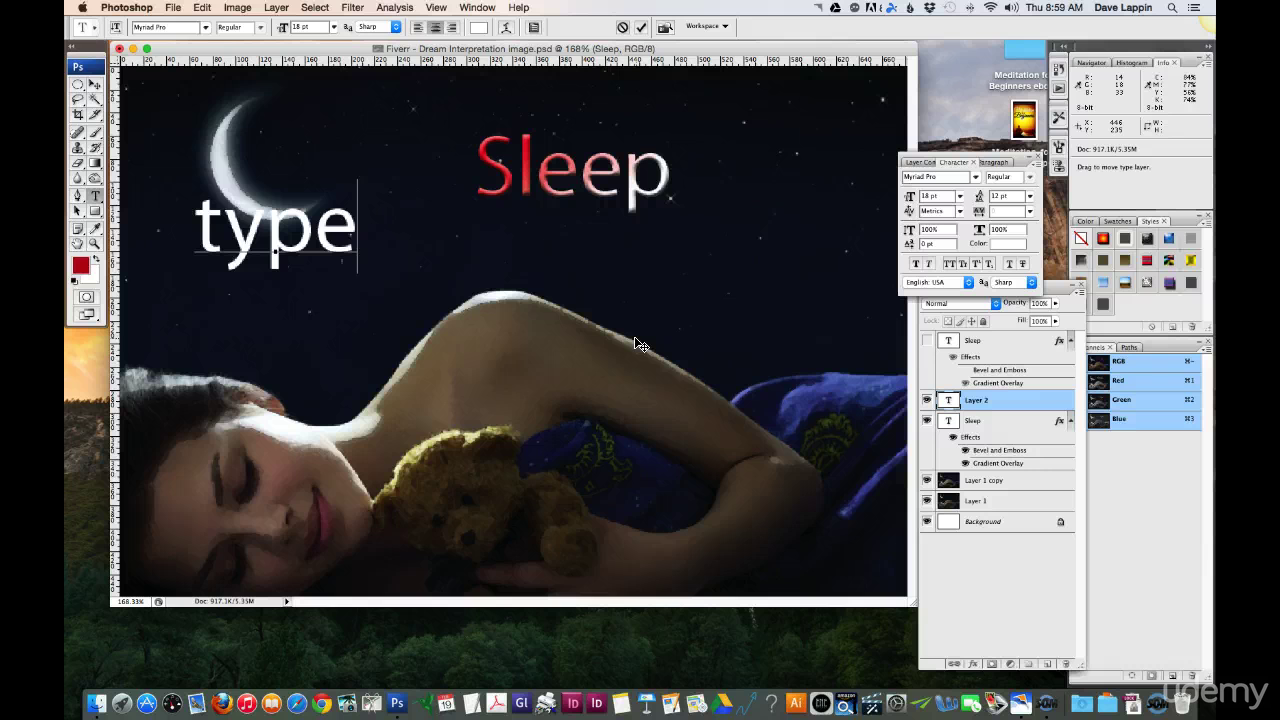
pyautogui.click(95, 84)
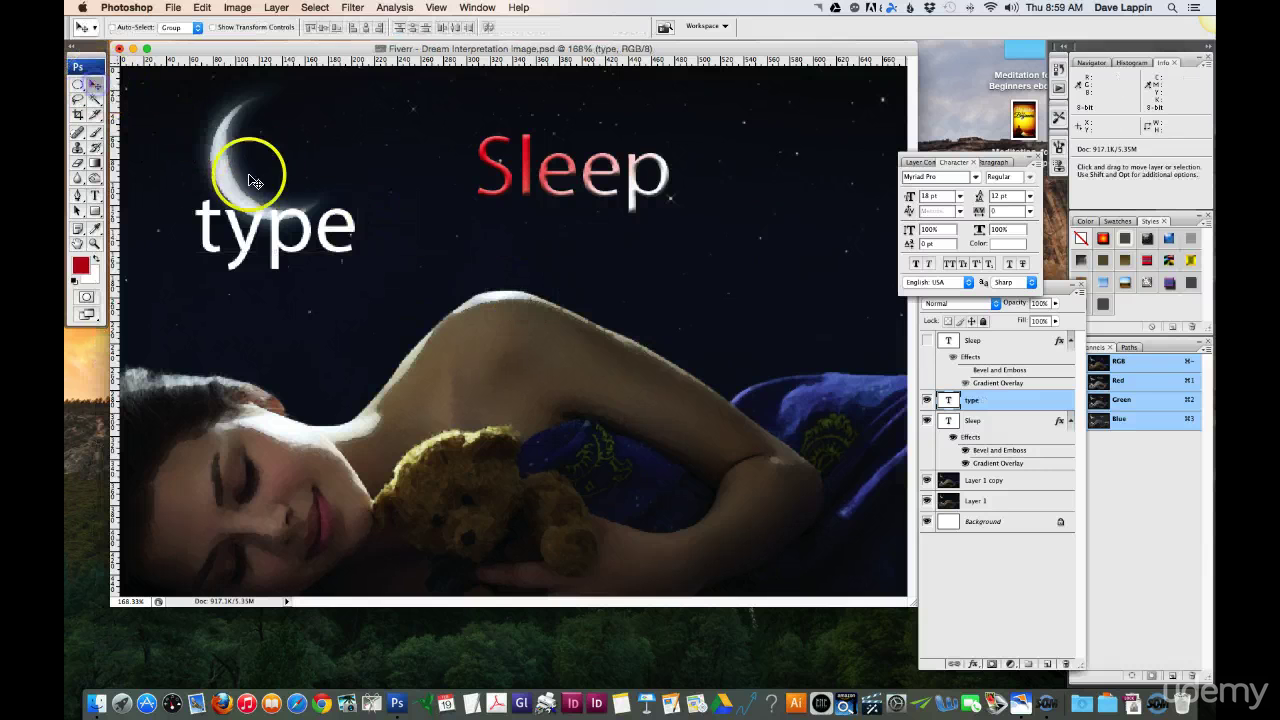
# - Delete the "type" text layer
pyautogui.click(991, 401)
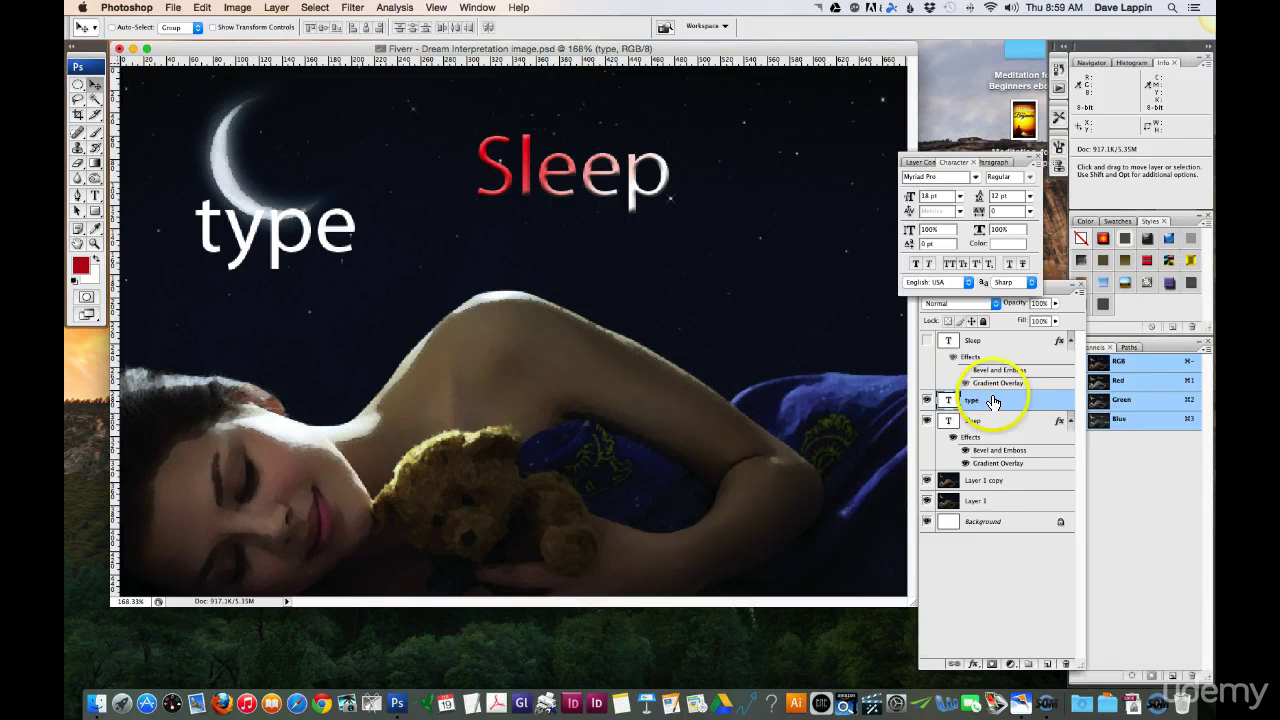
pyautogui.moveTo(993, 401); pyautogui.dragTo(1066, 662)
pyautogui.click(916, 368)
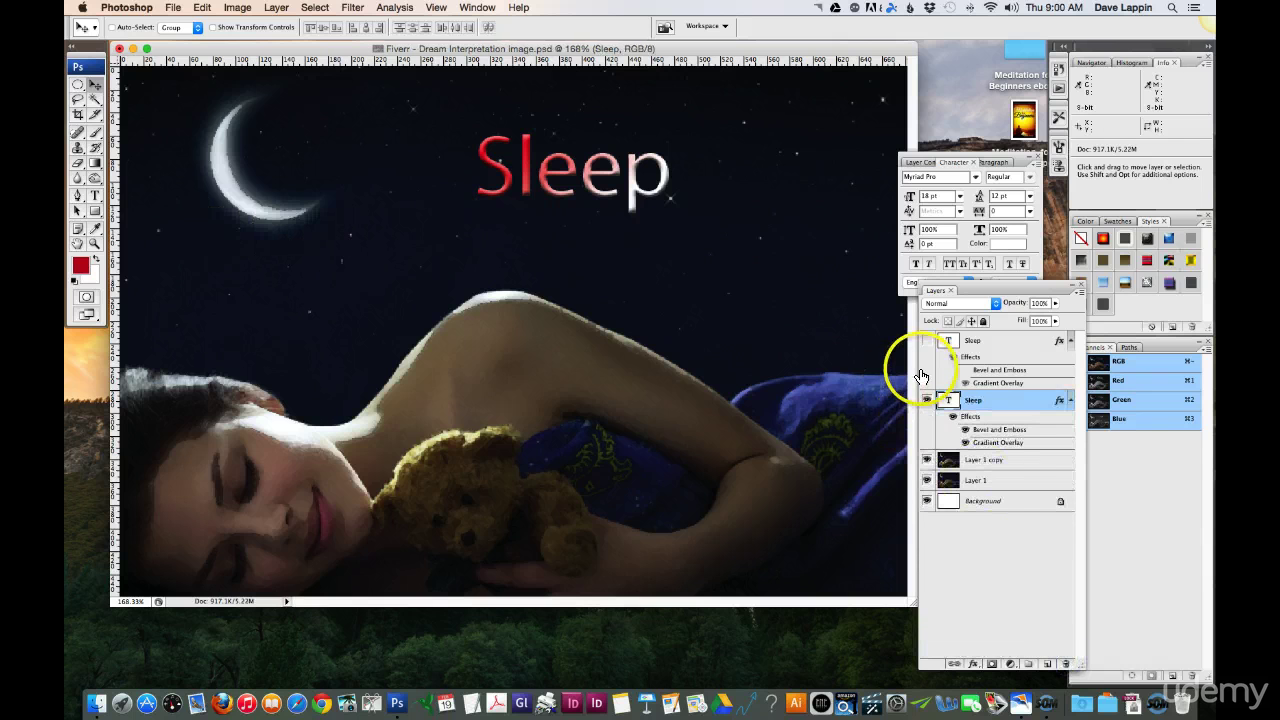
# - Set the tracking of the whole Sleep text to 100 and commit the edit
pyautogui.doubleClick(981, 160)
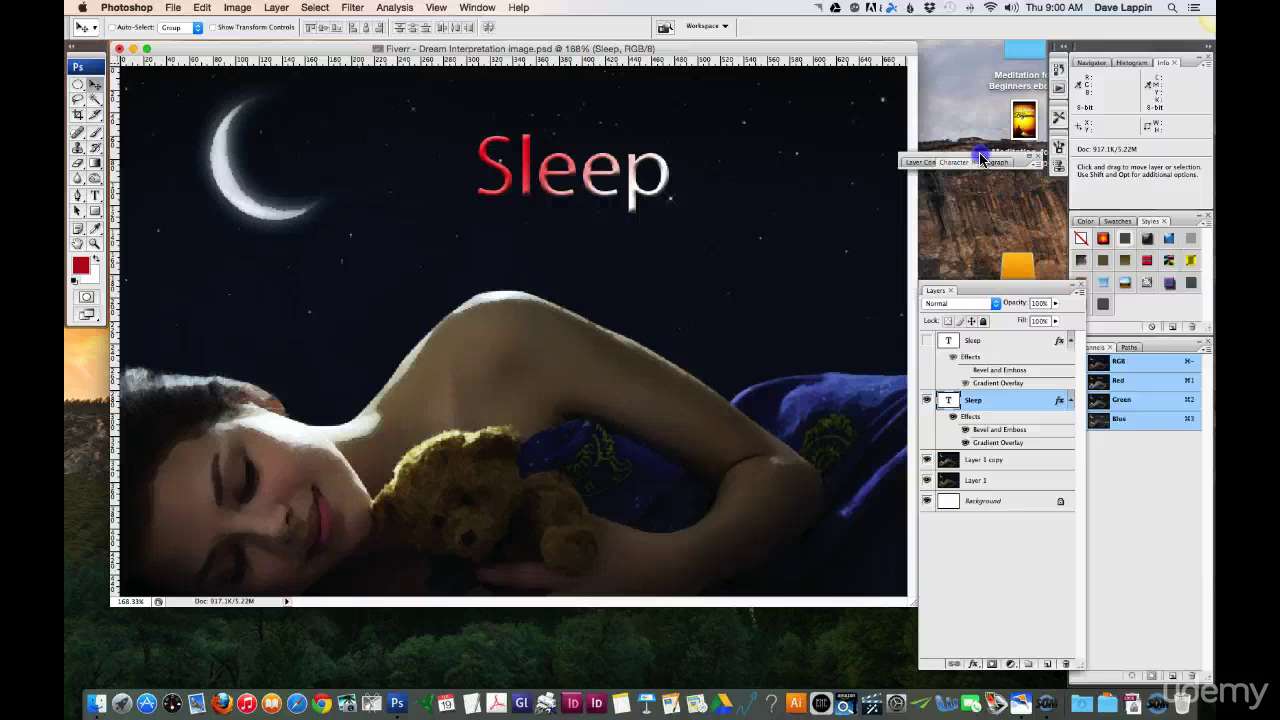
pyautogui.click(981, 160)
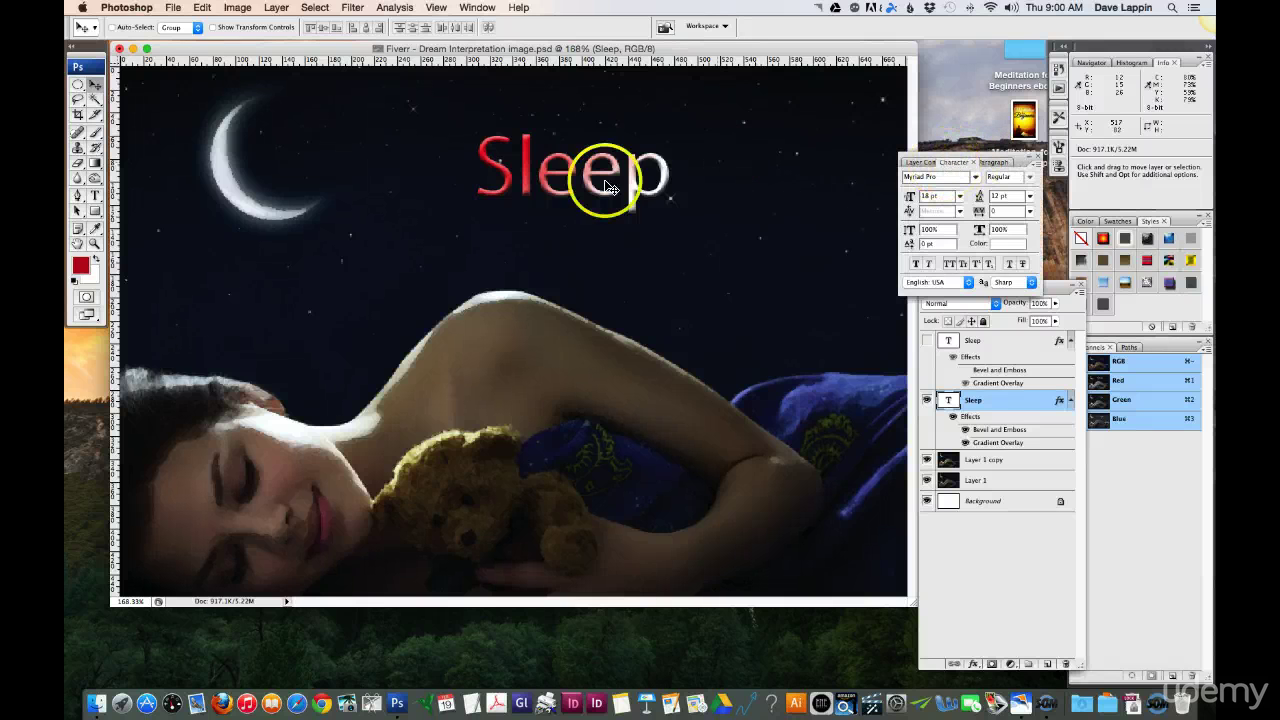
pyautogui.click(95, 196)
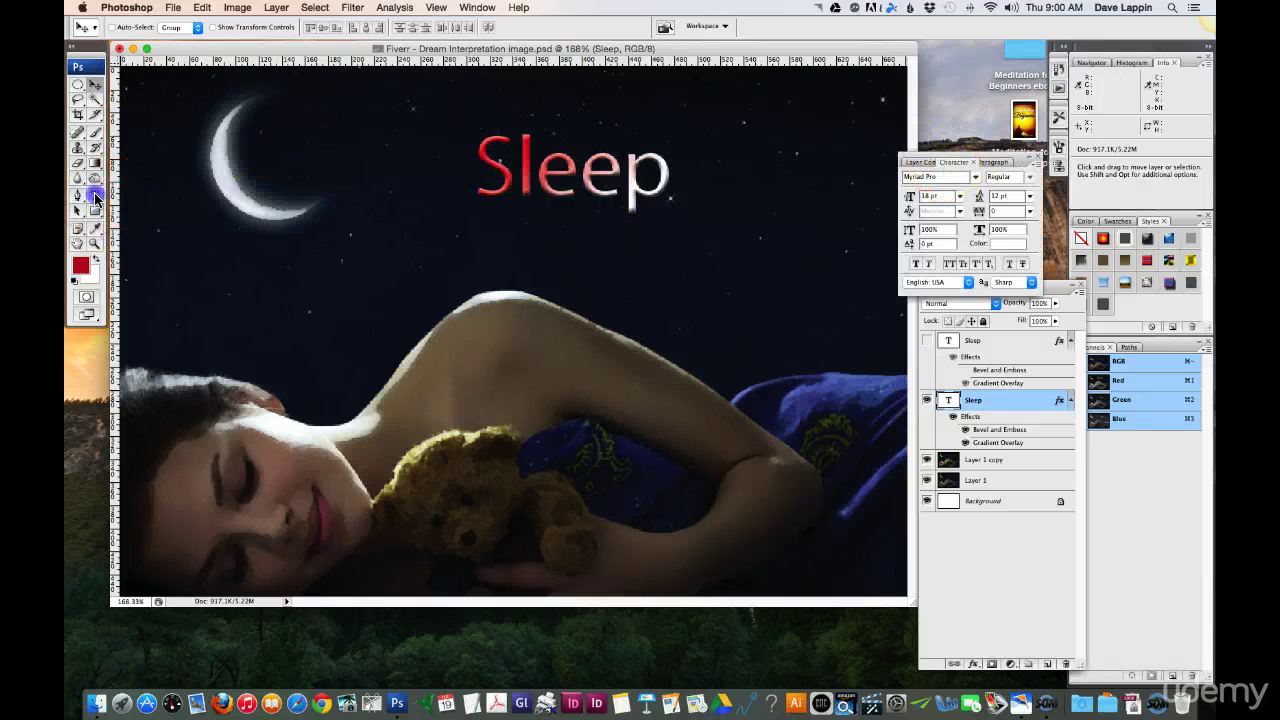
pyautogui.doubleClick(531, 177)
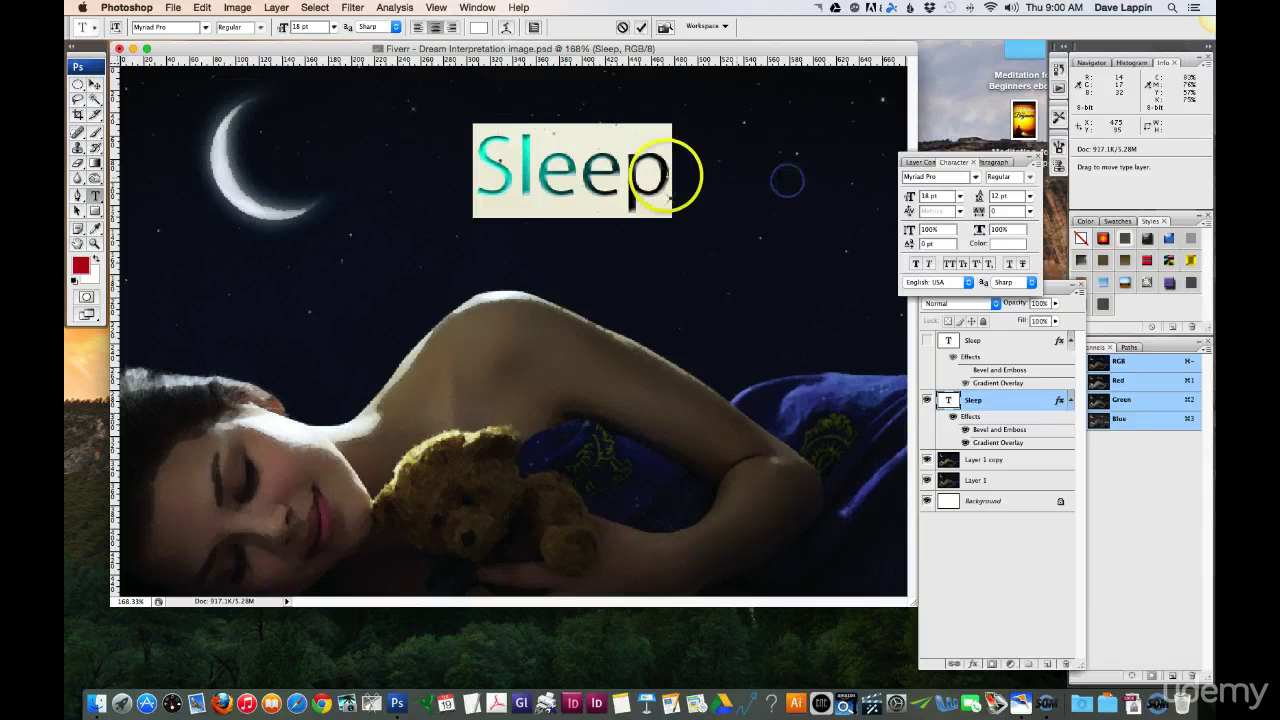
pyautogui.click(621, 176)
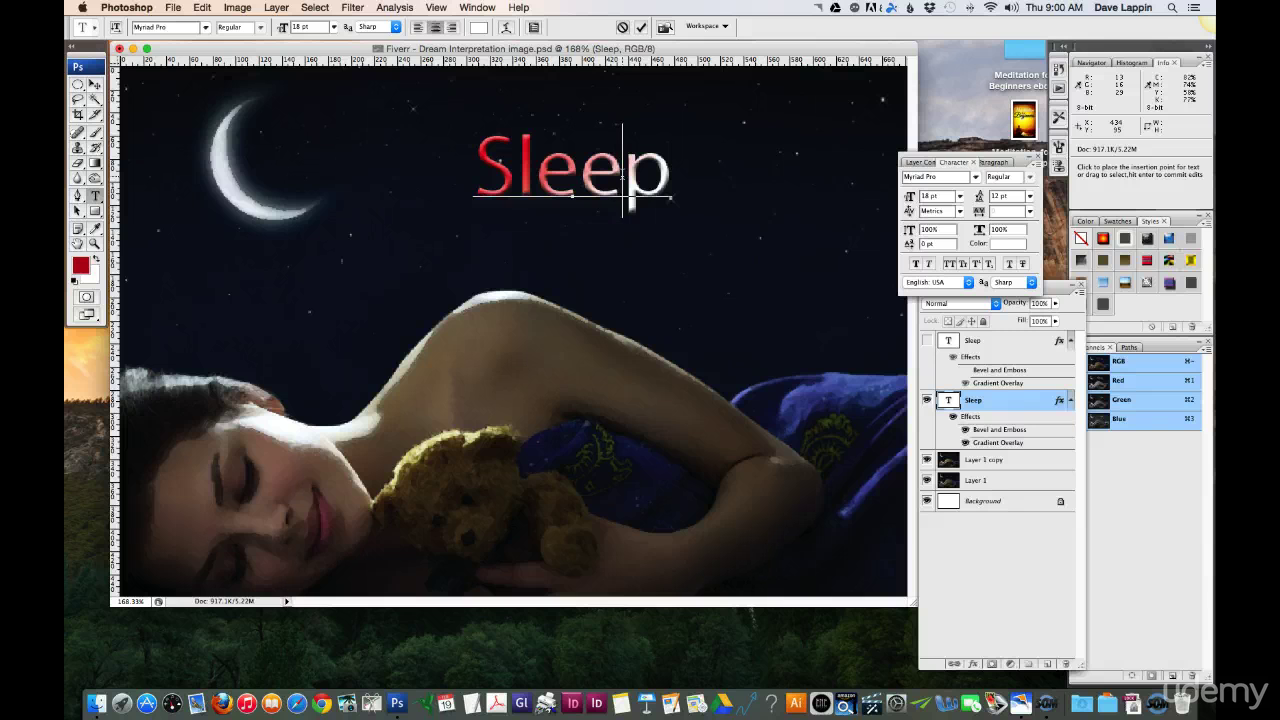
pyautogui.doubleClick(621, 176)
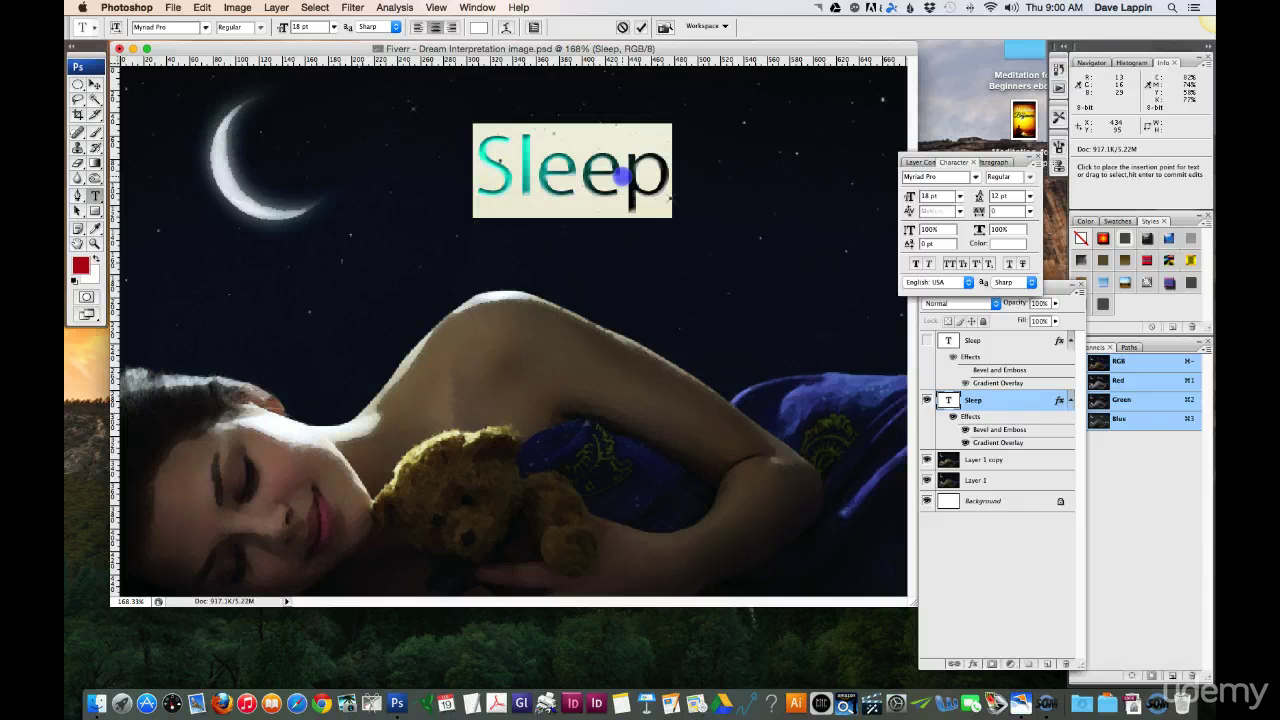
pyautogui.click(1031, 212)
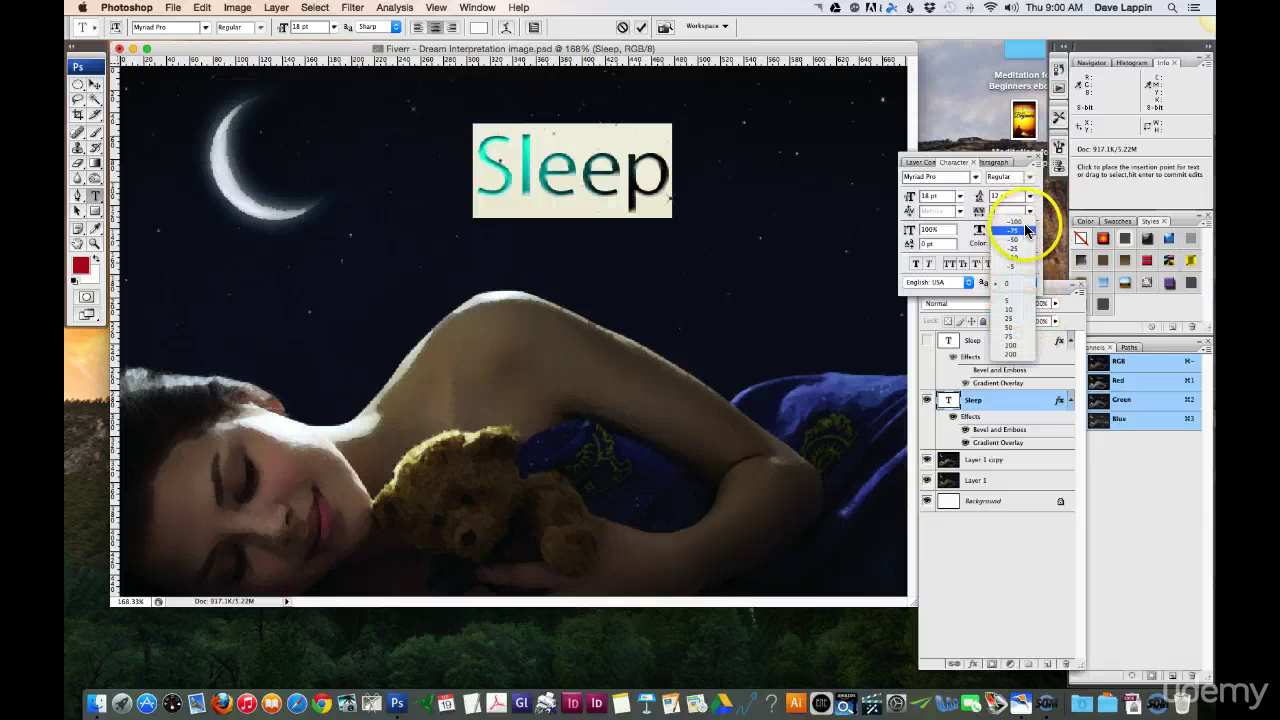
pyautogui.click(1012, 347)
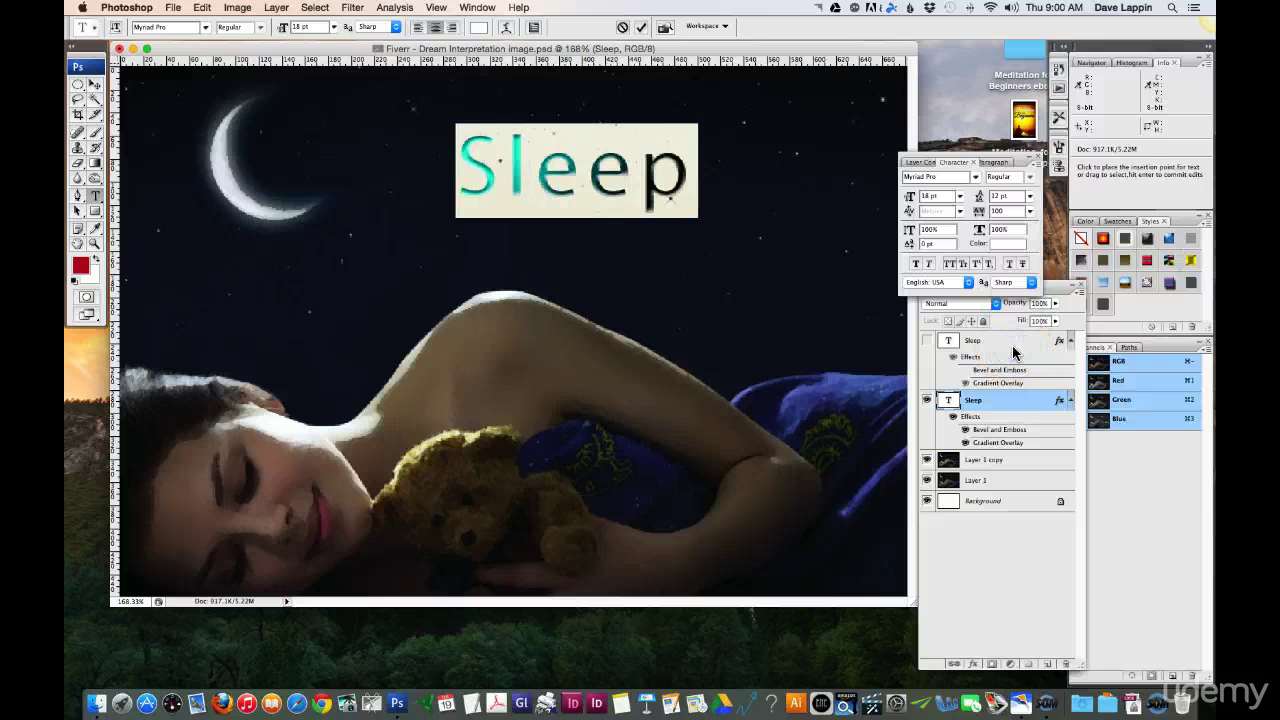
pyautogui.click(93, 87)
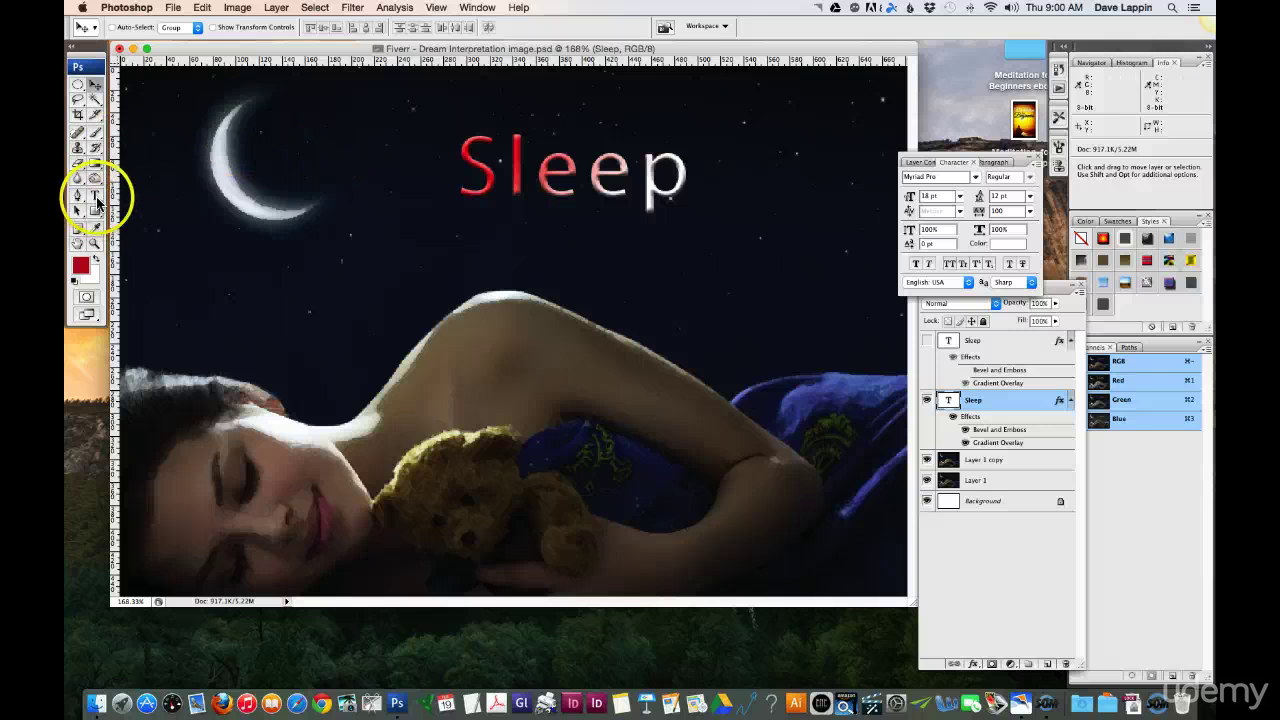
# - Set the horizontal scale of the whole Sleep text to 200%
pyautogui.click(96, 198)
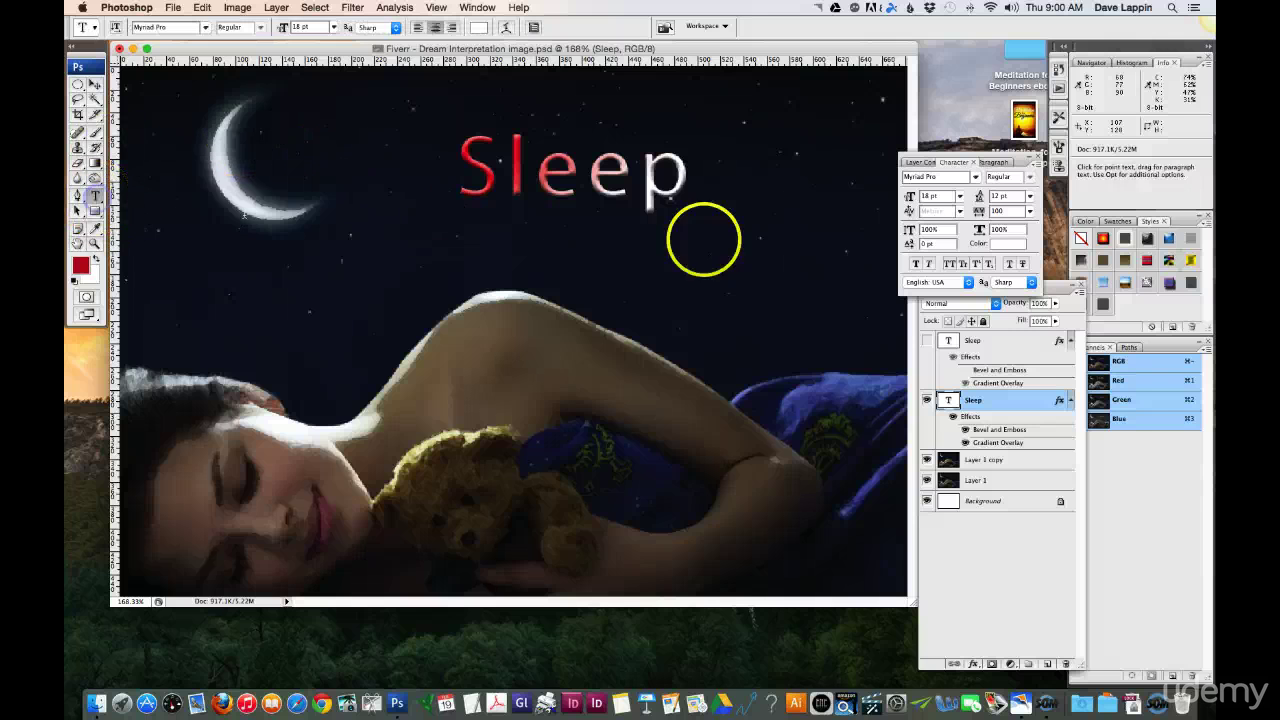
pyautogui.doubleClick(583, 177)
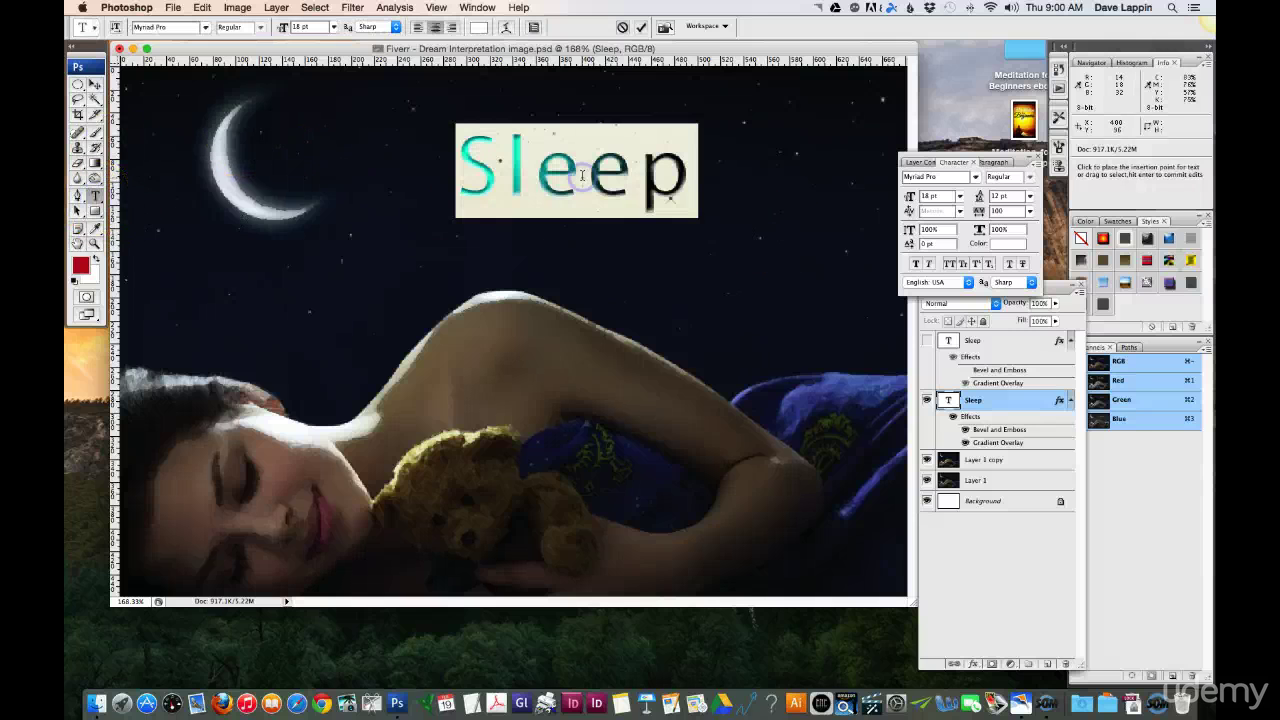
pyautogui.click(1005, 230)
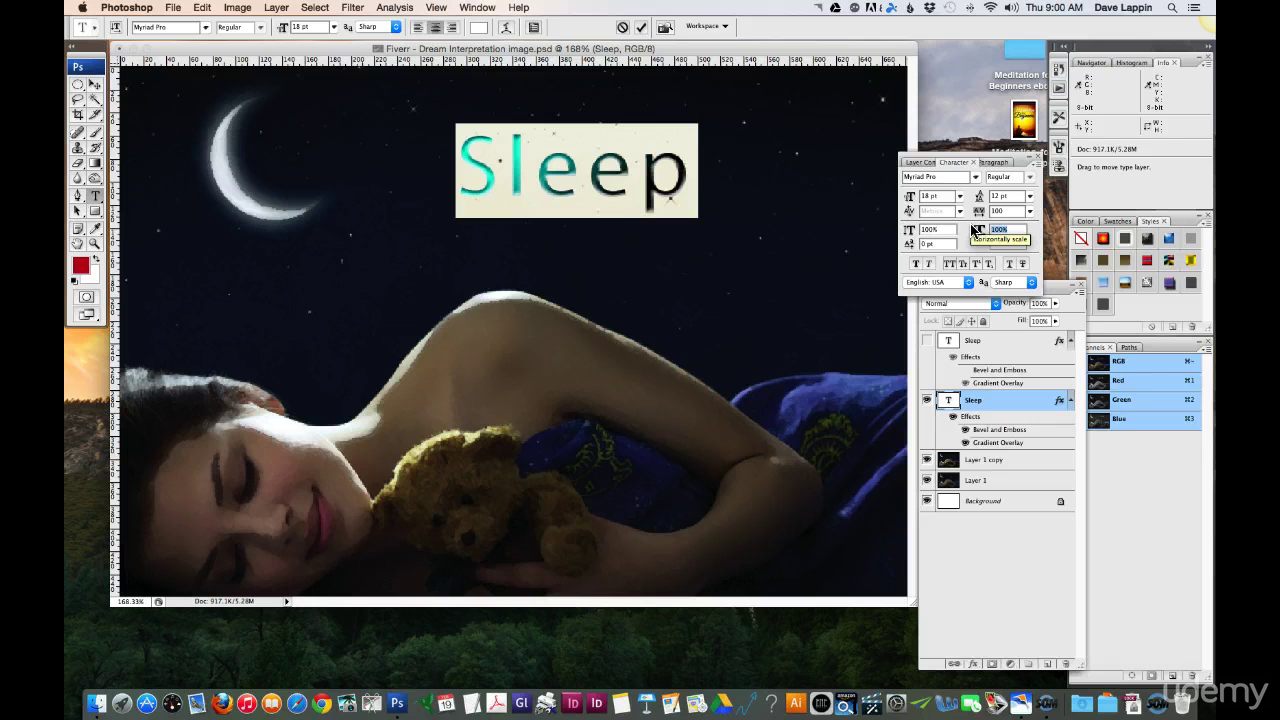
pyautogui.write('3')
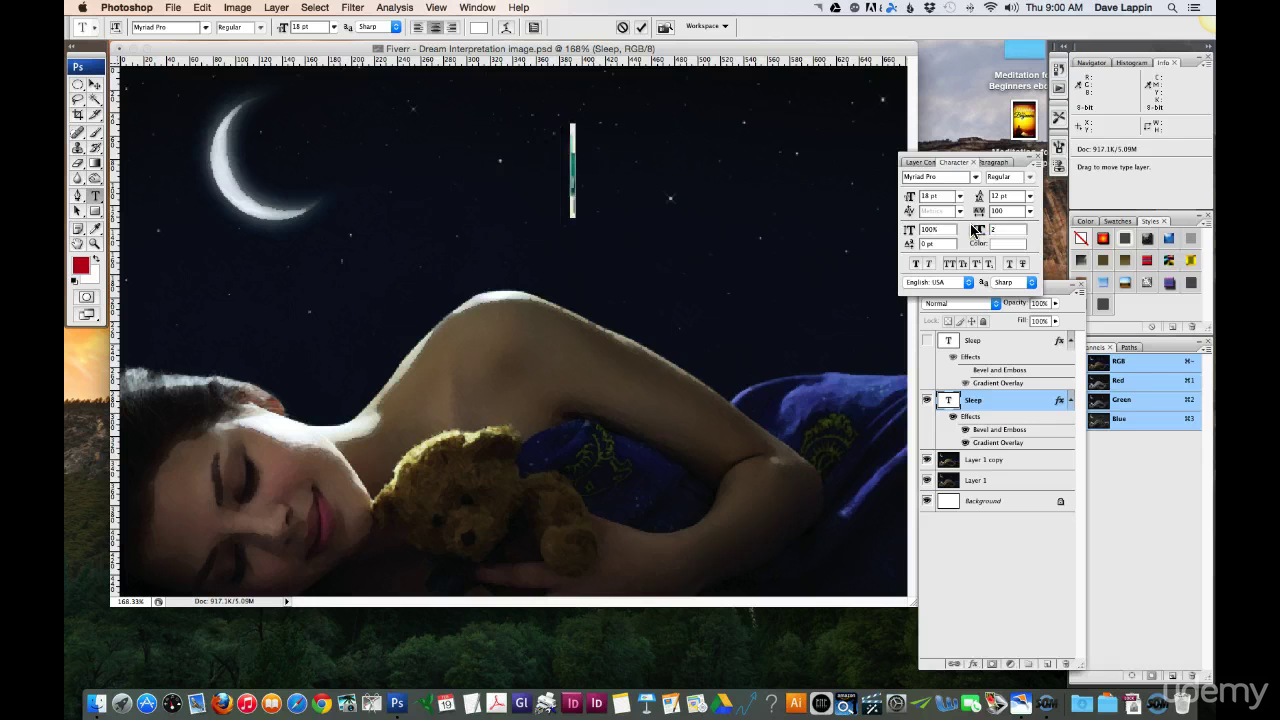
pyautogui.write('00100')
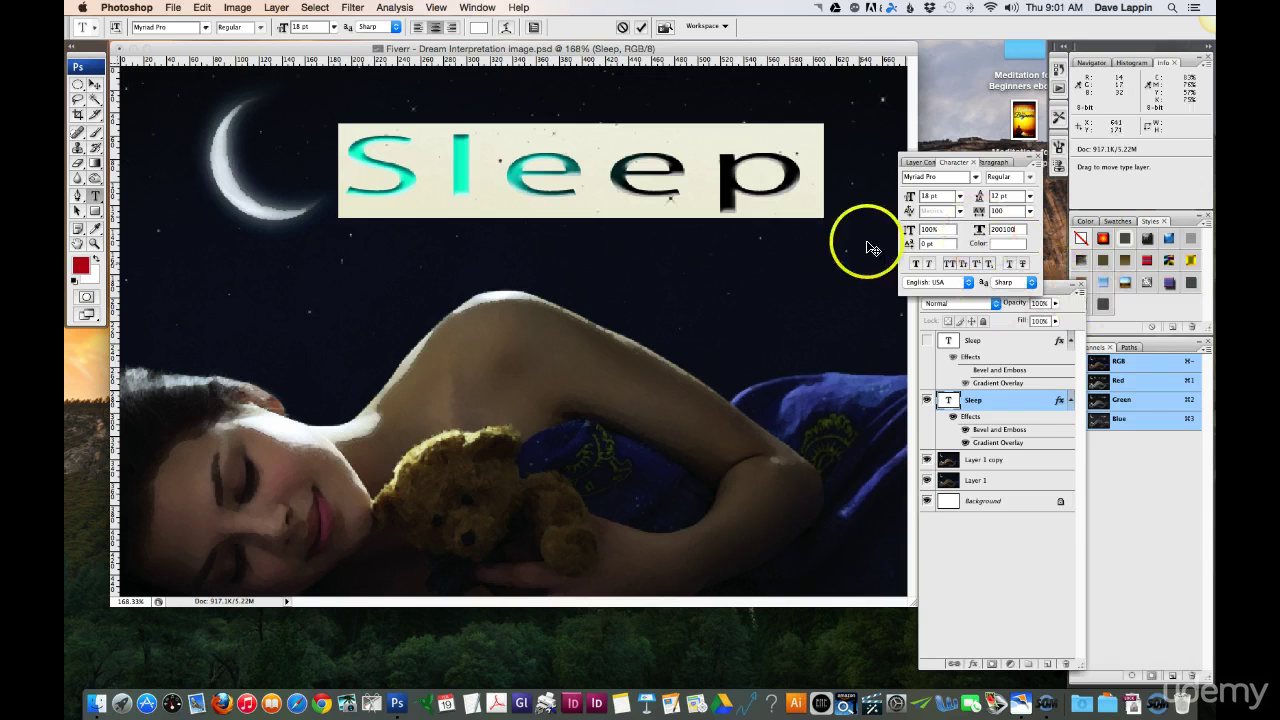
# - Reset the Sleep text's horizontal scale to 100% and commit the edit
pyautogui.moveTo(1020, 229); pyautogui.dragTo(975, 229)
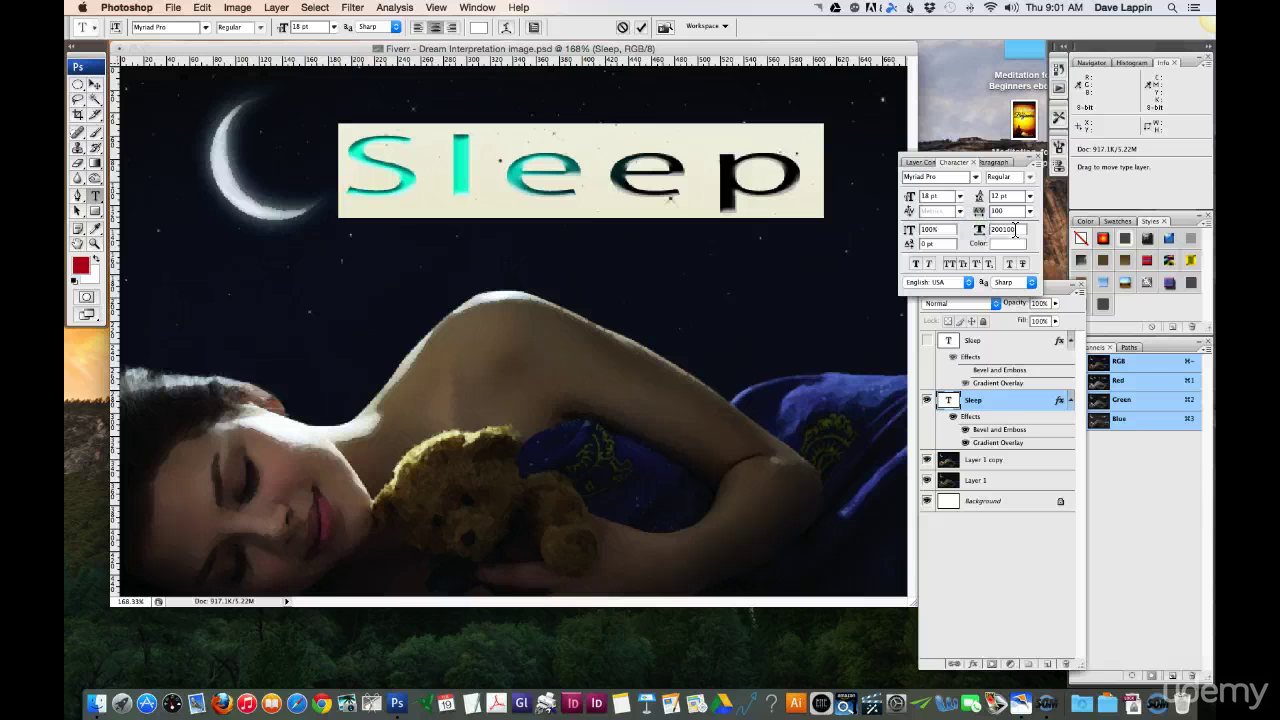
pyautogui.write('100')
pyautogui.press('Return')
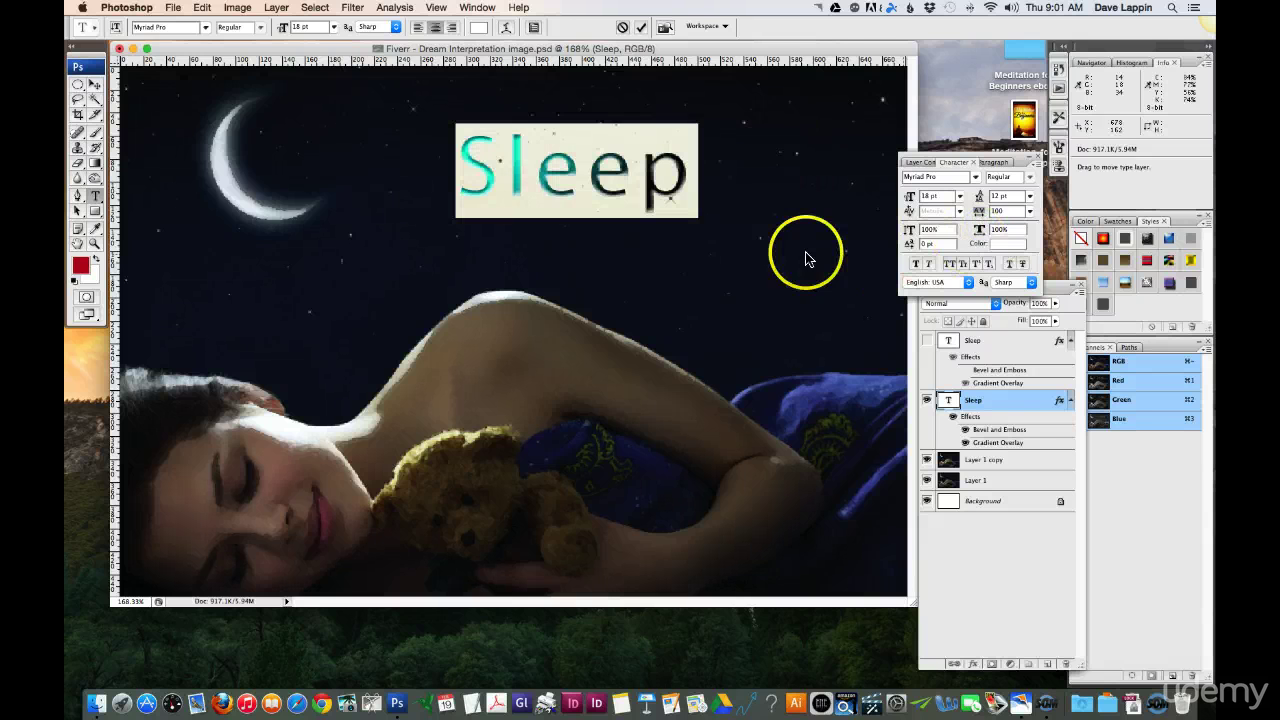
pyautogui.moveTo(797, 251); pyautogui.dragTo(791, 251)
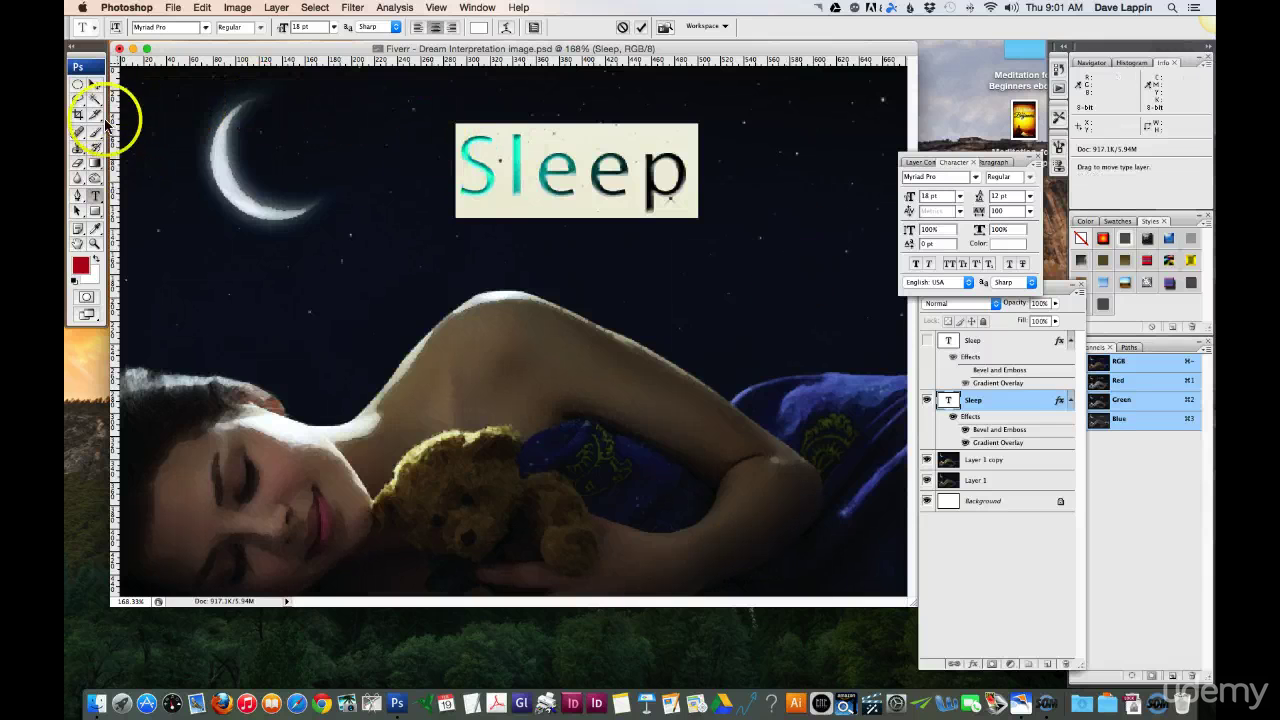
pyautogui.click(94, 85)
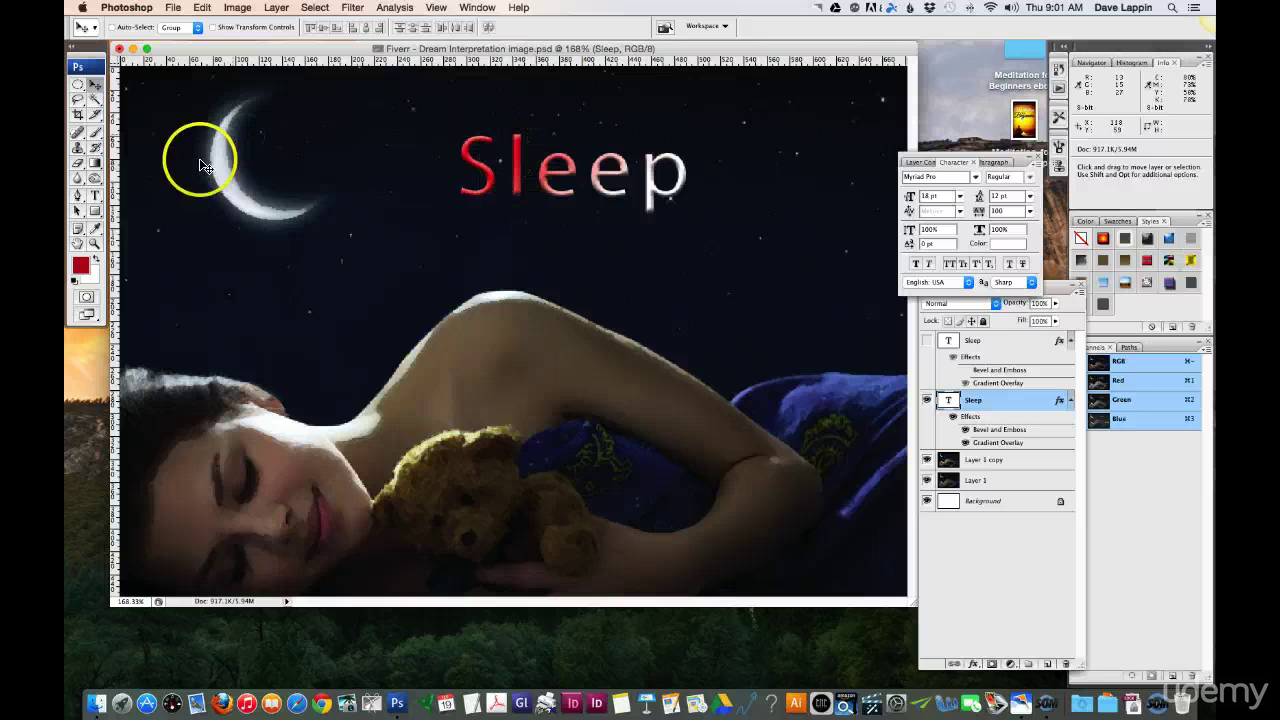
# - Turn off the Bevel and Emboss and Gradient Overlay effects on the visible Sleep text layer
pyautogui.click(94, 195)
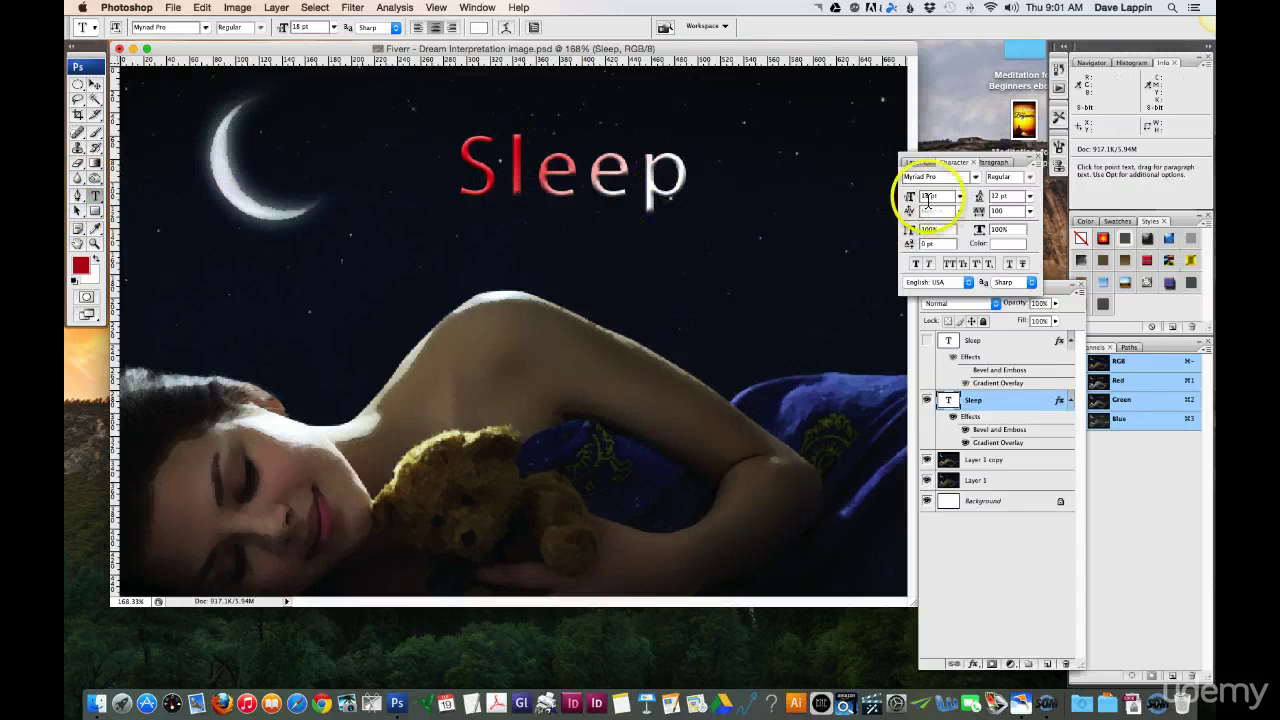
pyautogui.click(676, 168)
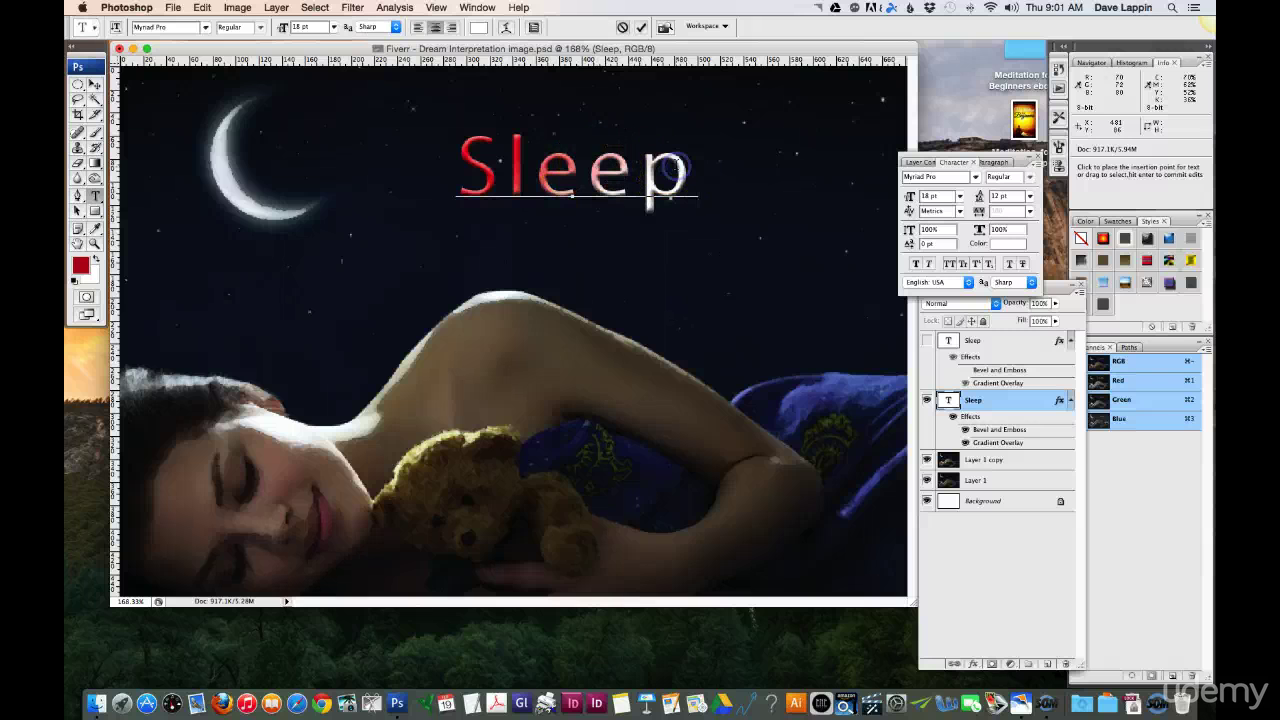
pyautogui.moveTo(694, 170); pyautogui.dragTo(453, 167)
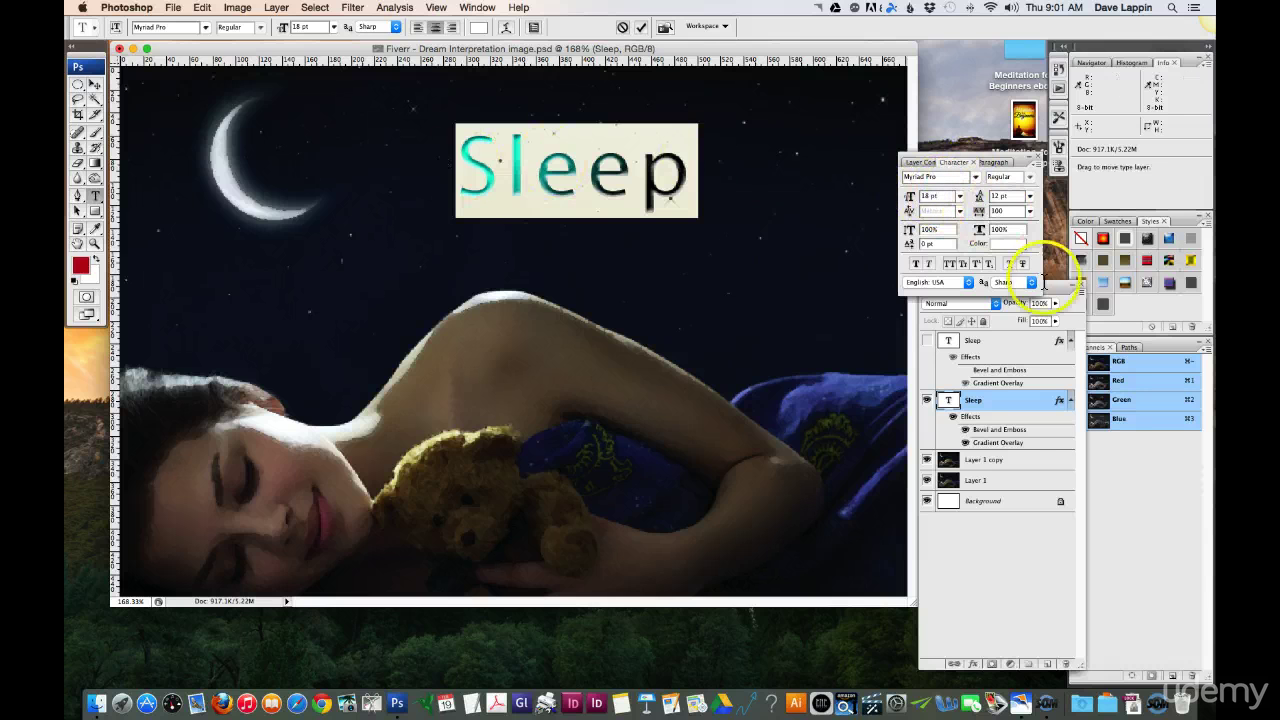
pyautogui.click(967, 430)
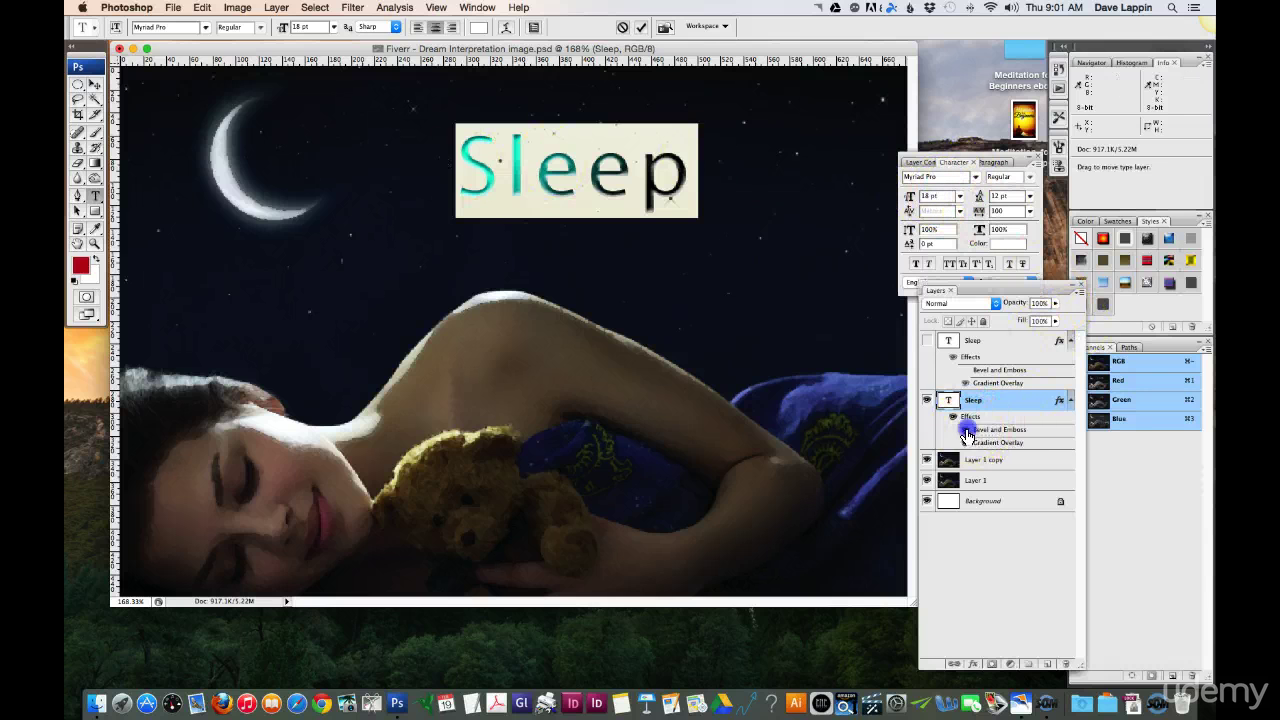
pyautogui.click(965, 442)
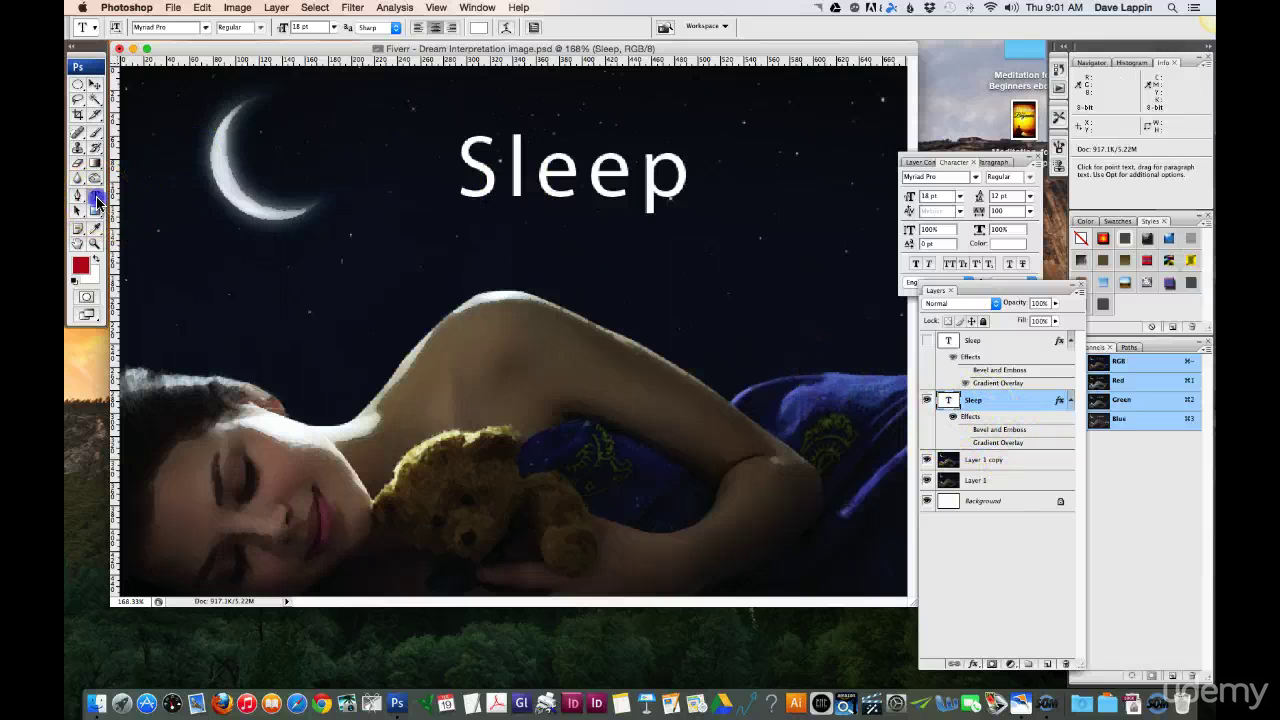
# - Try a 12 pt font size on the whole Sleep text and settle on 10 pt
pyautogui.doubleClick(517, 176)
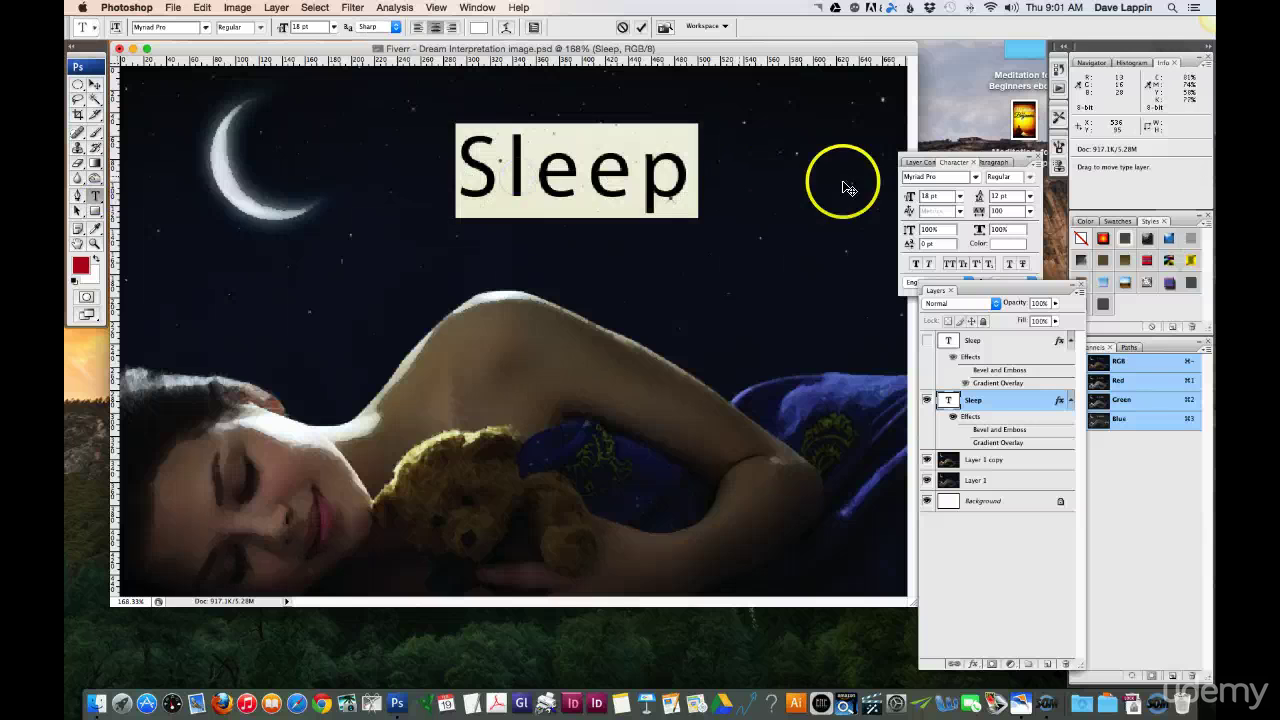
pyautogui.click(959, 198)
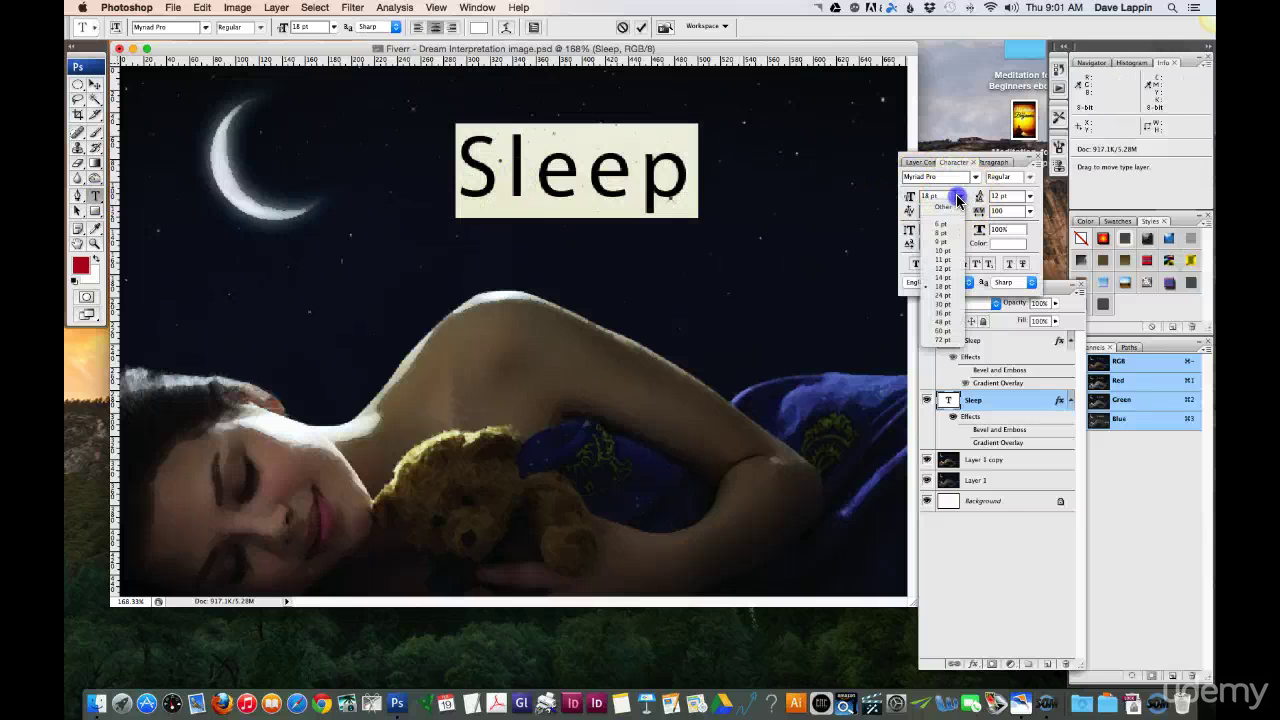
pyautogui.click(942, 264)
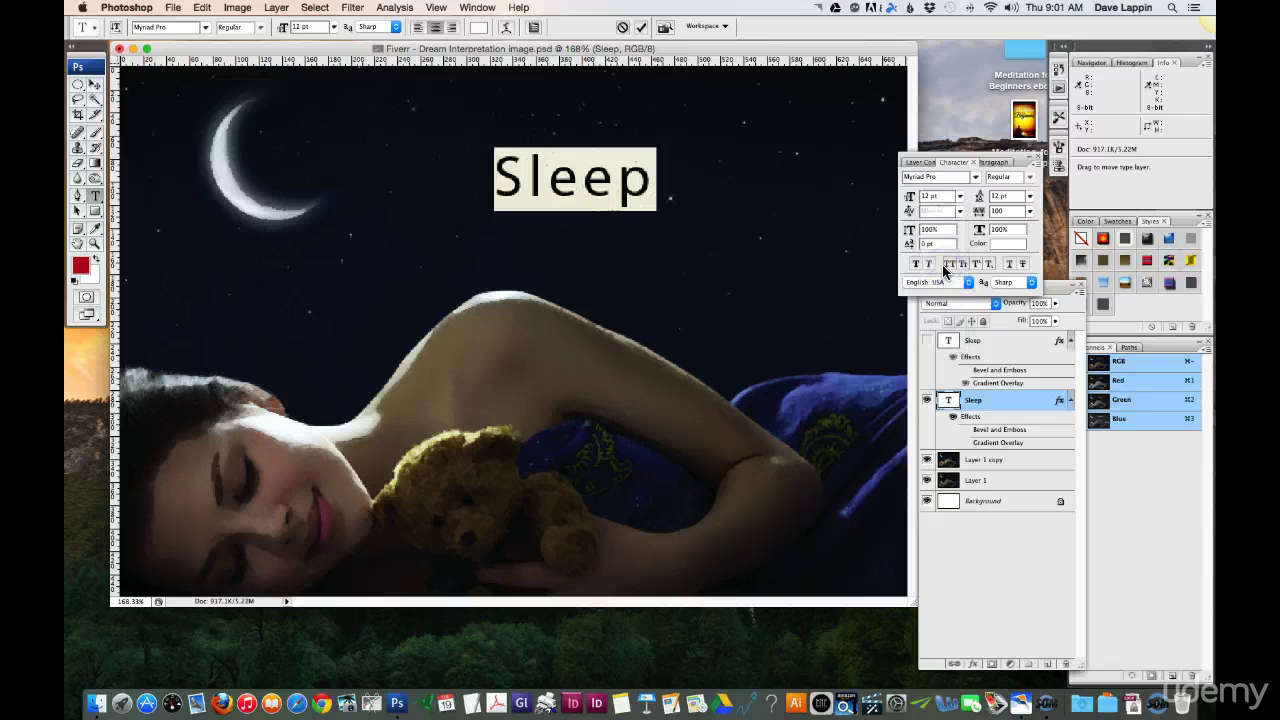
pyautogui.click(959, 198)
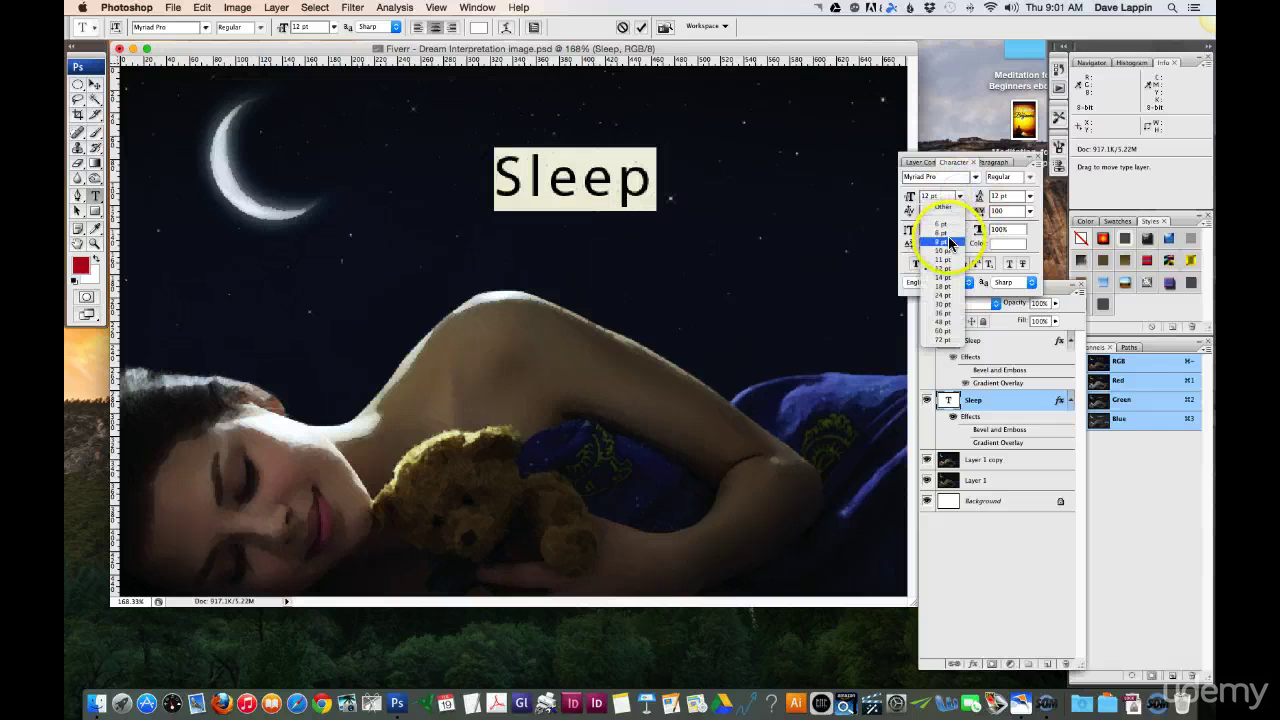
pyautogui.click(943, 250)
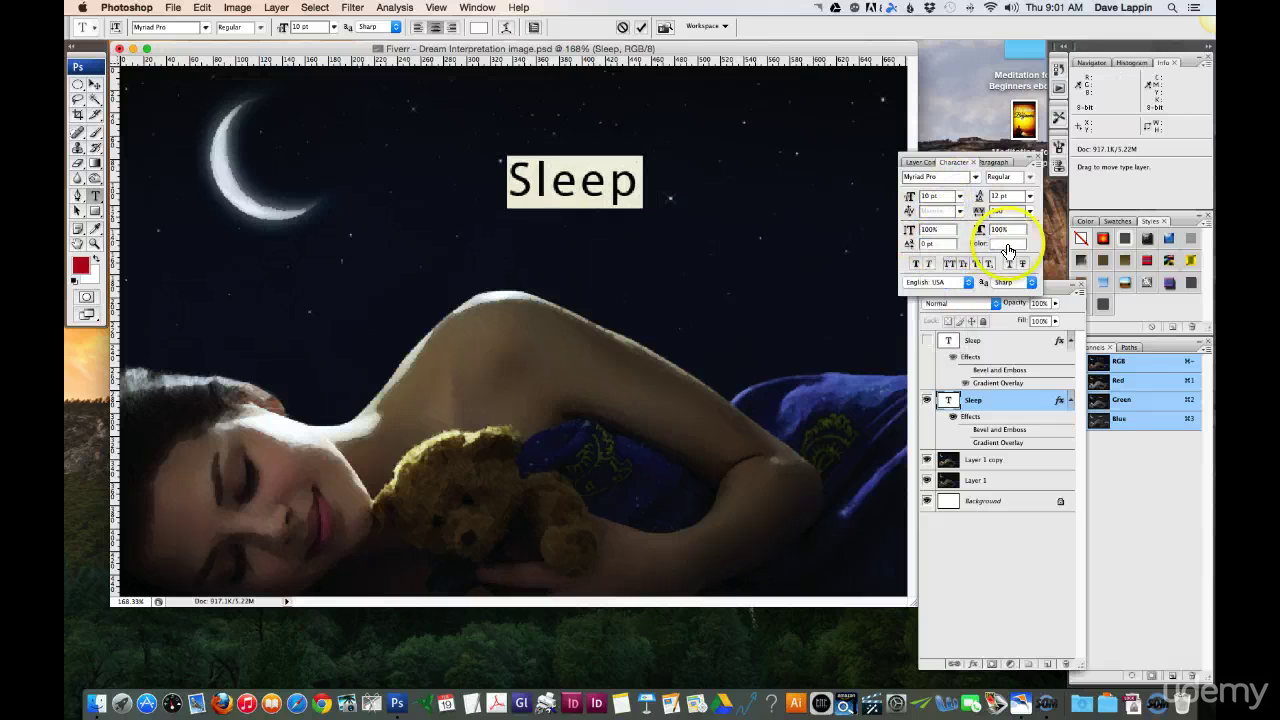
# - Set the Sleep text's tracking to 0, commit it, and move the text up beside the top of the moon
pyautogui.click(983, 210)
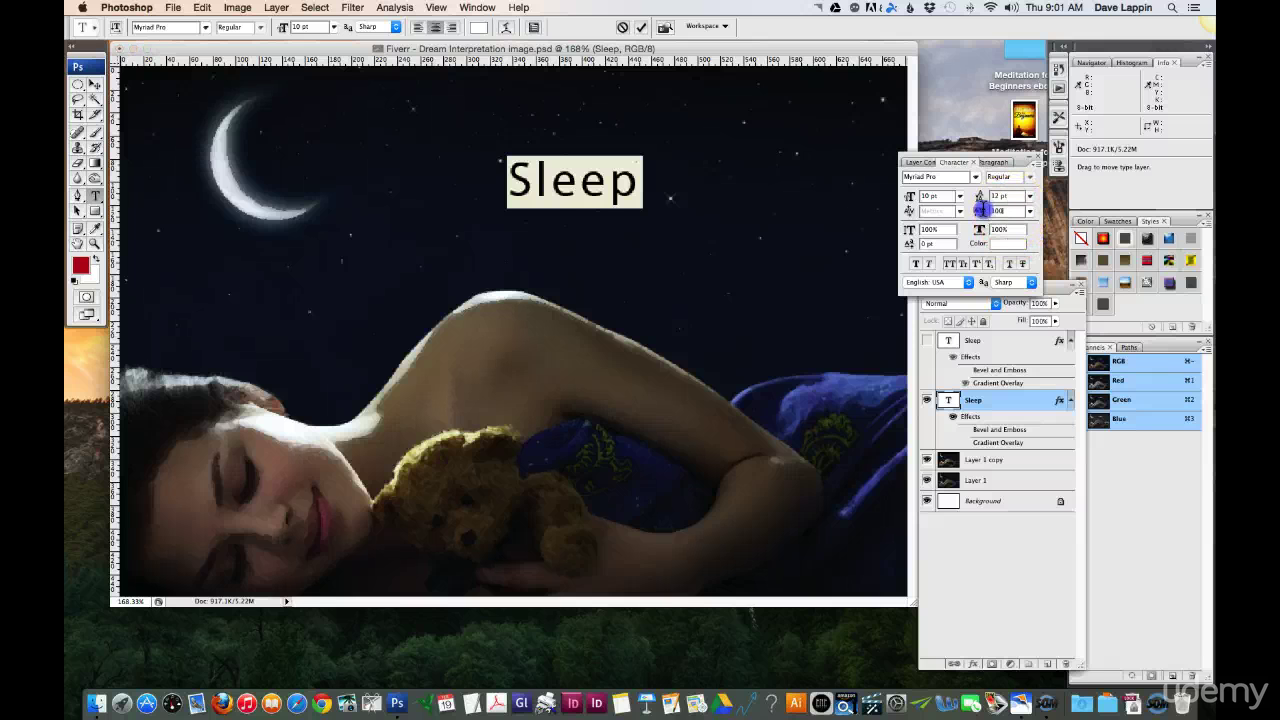
pyautogui.moveTo(975, 213); pyautogui.dragTo(943, 214)
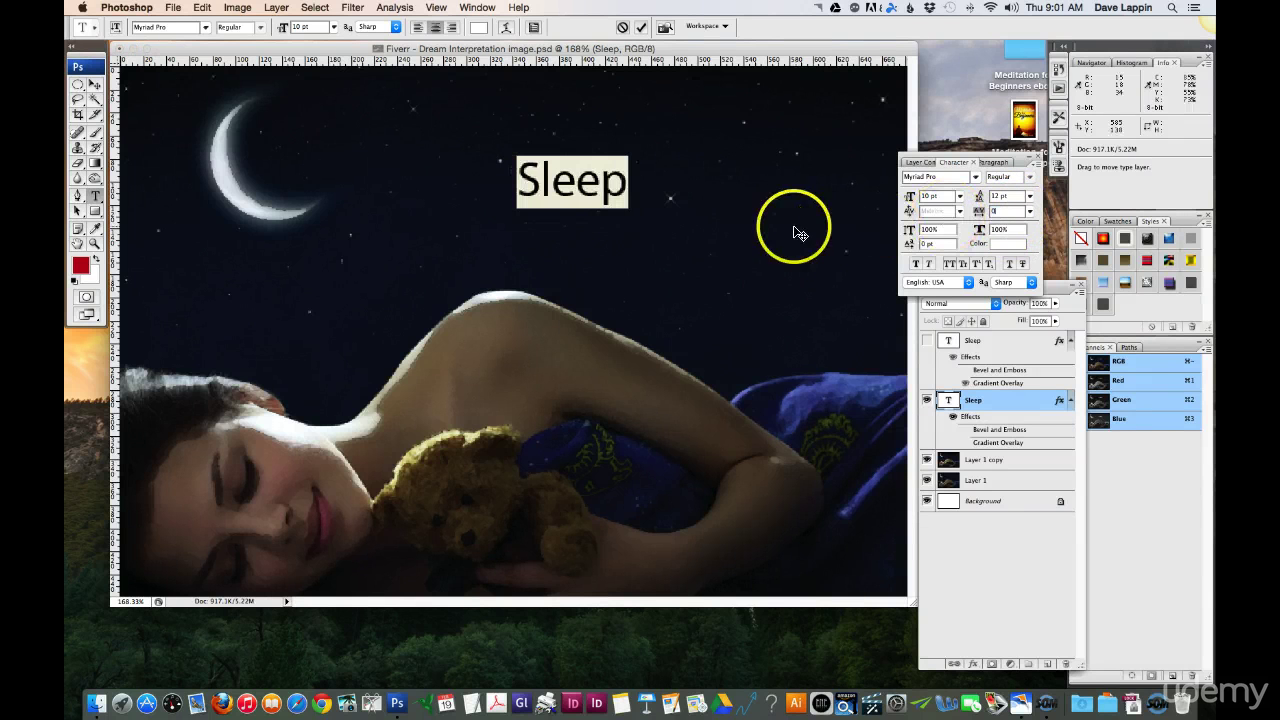
pyautogui.hotkey('ctrl', 'Return')
pyautogui.press('v')
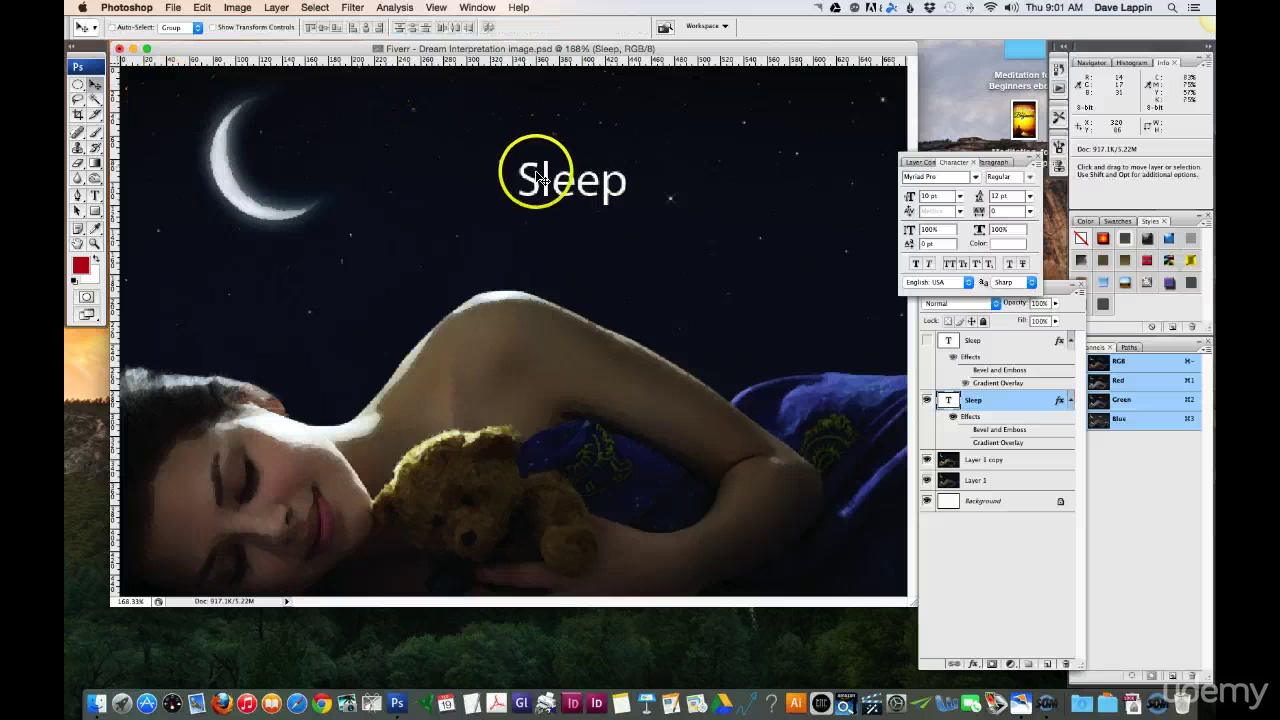
pyautogui.moveTo(537, 174); pyautogui.dragTo(353, 113)
# - Replace the Sleep text with "Photoshop is a wonderful" on the first line and "program to use to" on the second
pyautogui.click(95, 195)
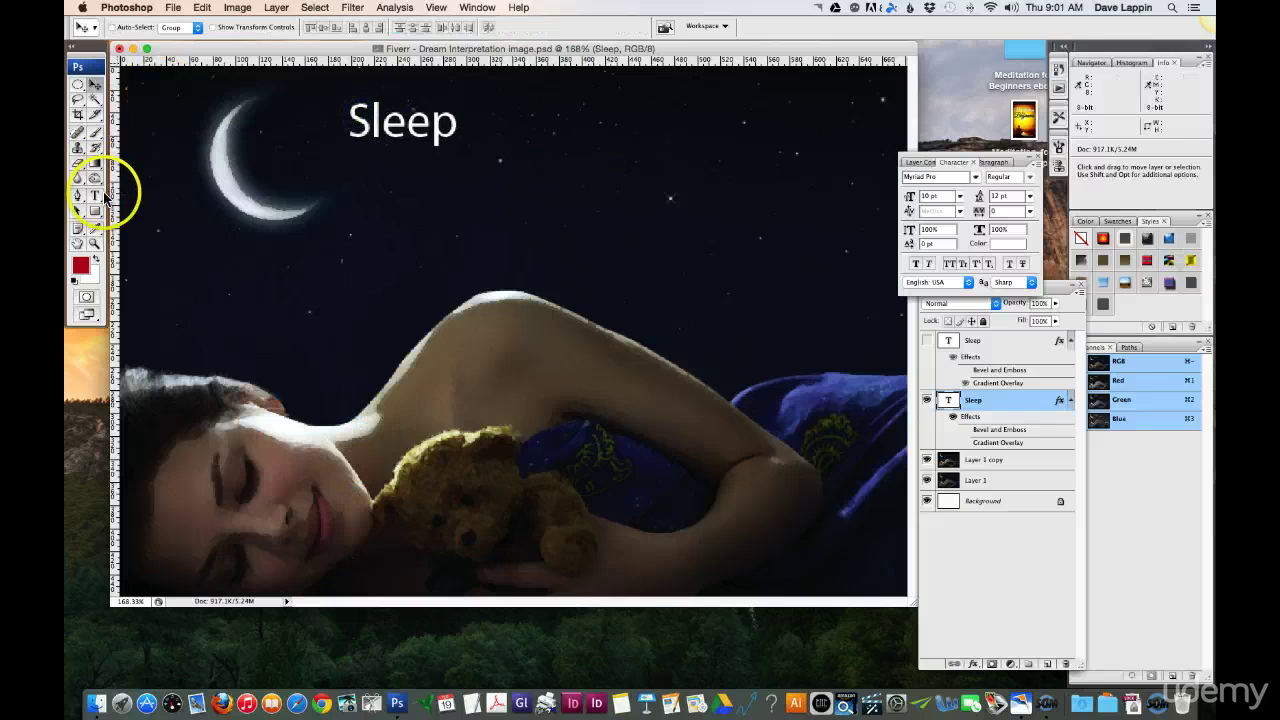
pyautogui.click(464, 136)
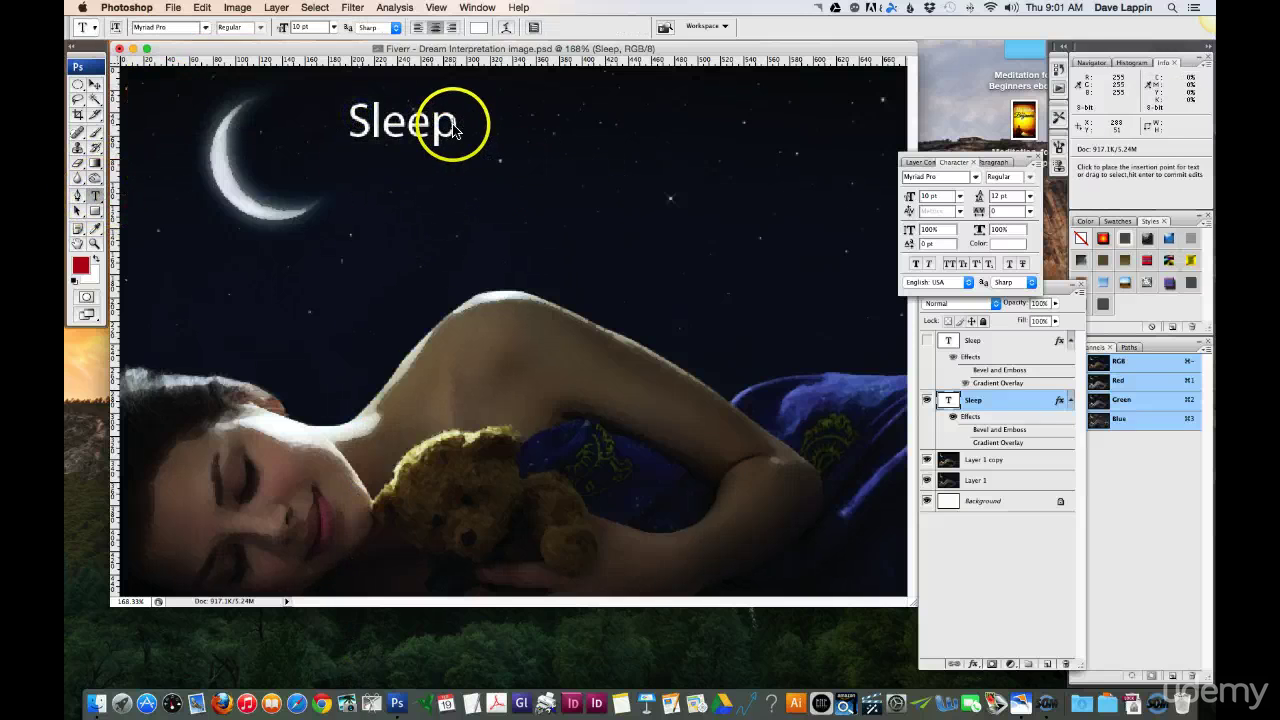
pyautogui.doubleClick(454, 125)
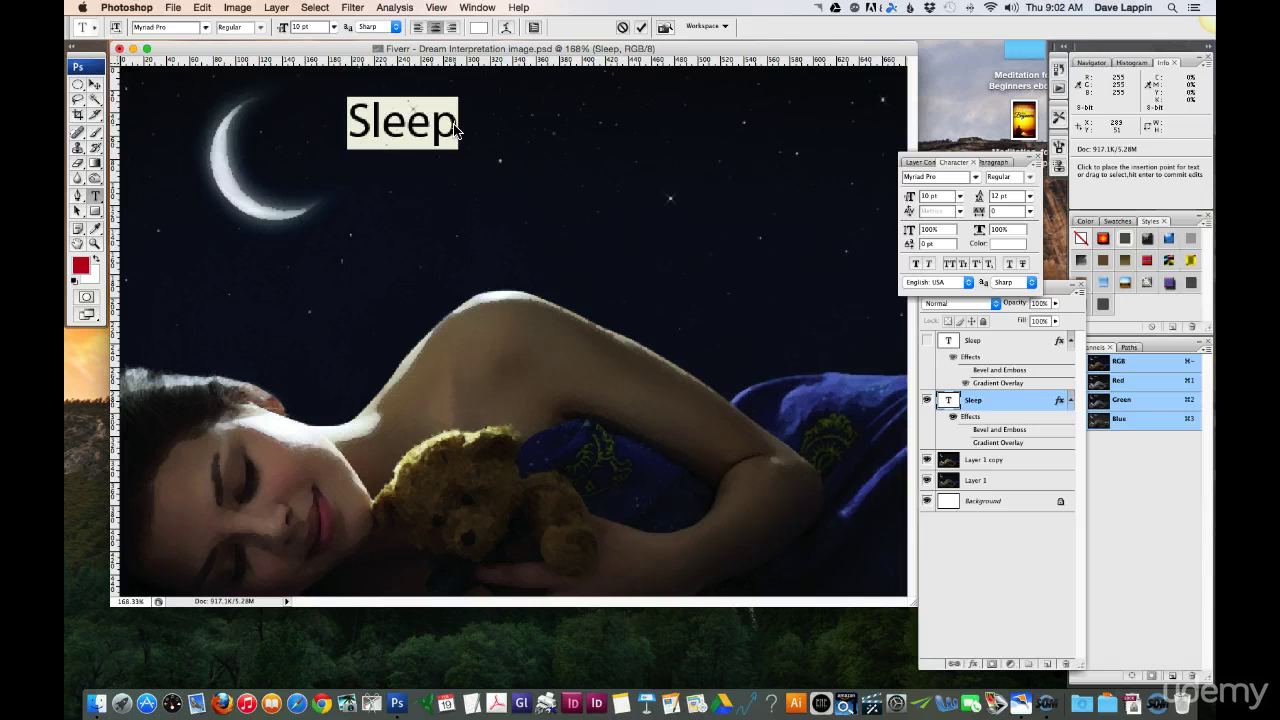
pyautogui.write('Photo')
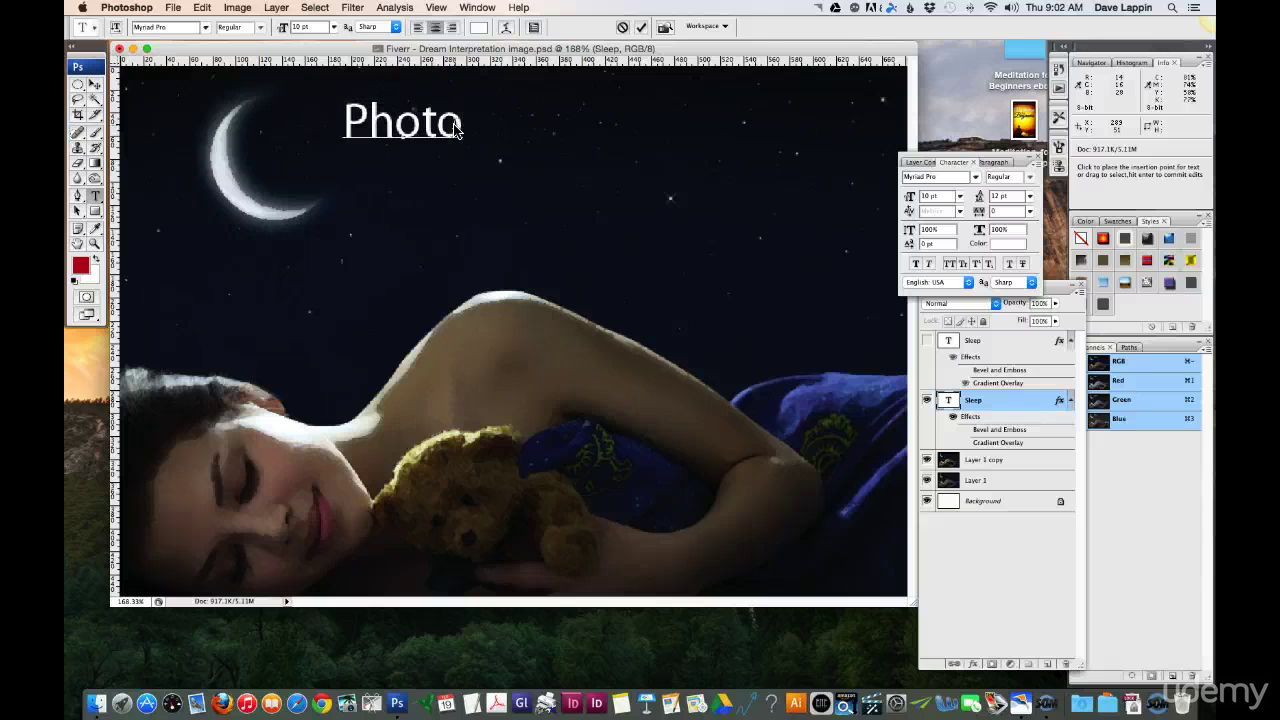
pyautogui.write('shop is a ')
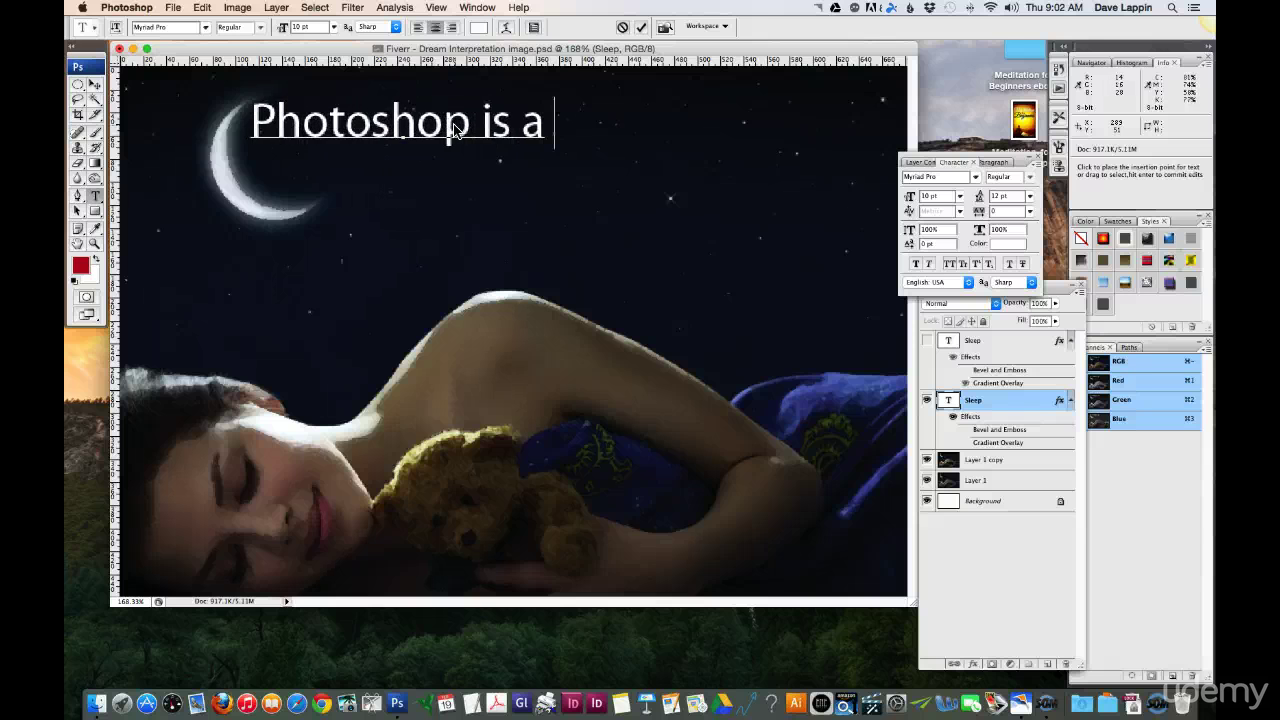
pyautogui.write('wonderful ')
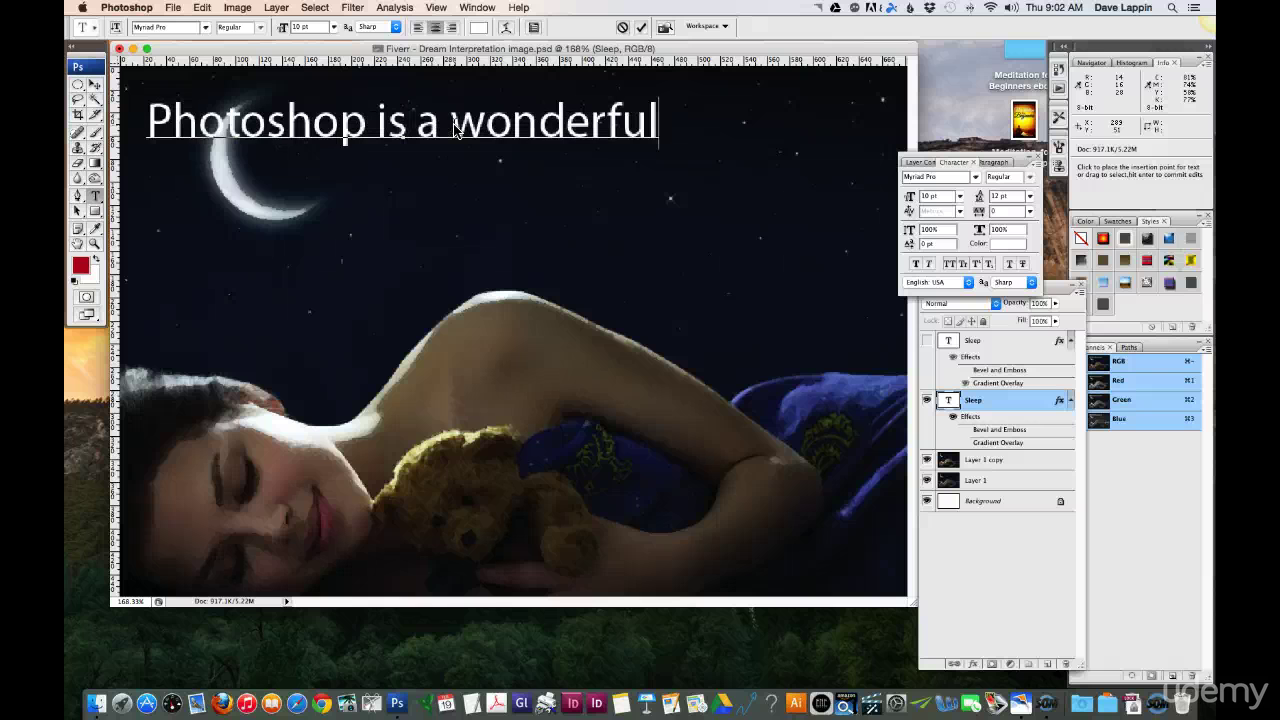
pyautogui.write('prp')
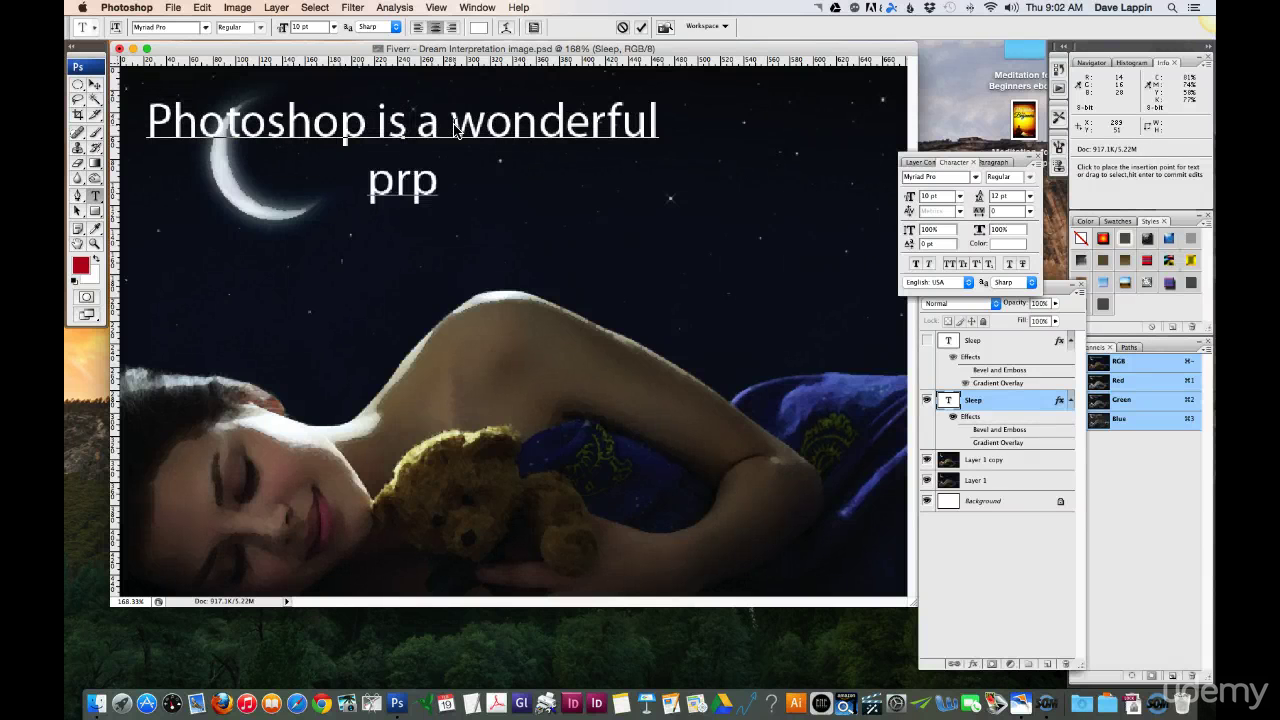
pyautogui.press('BackSpace')
pyautogui.write('ogram')
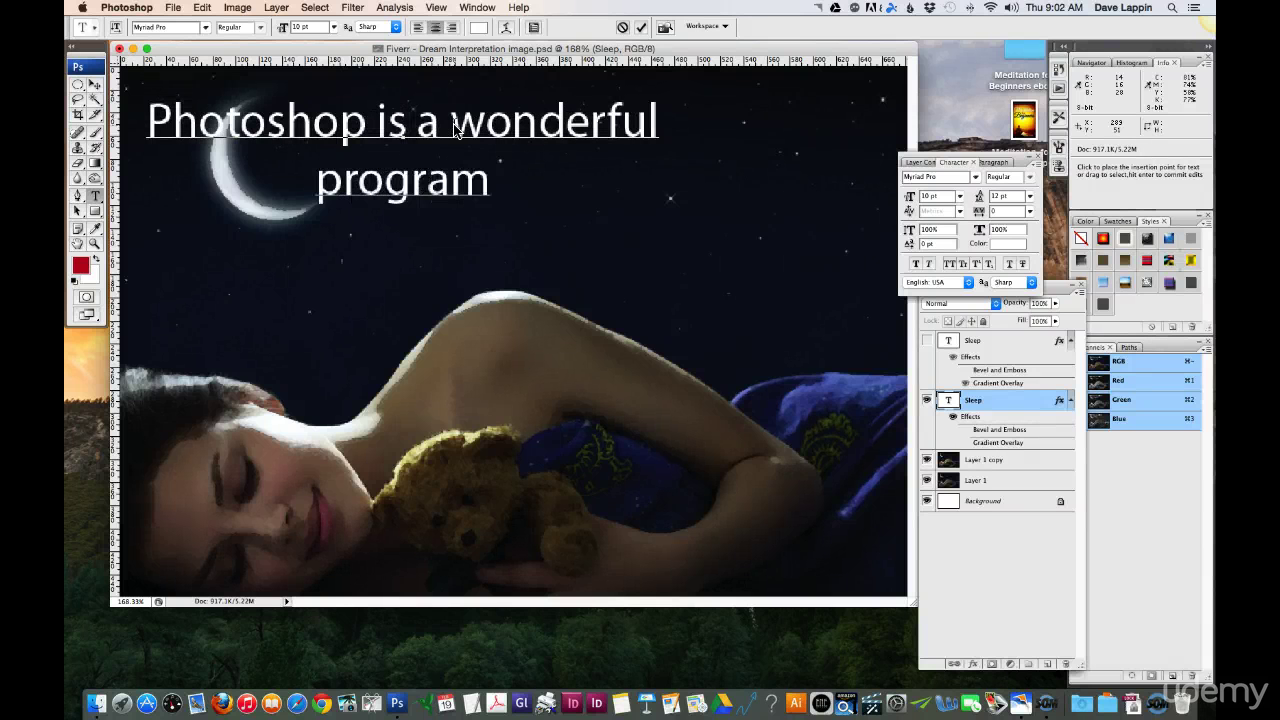
pyautogui.write(' to use to')
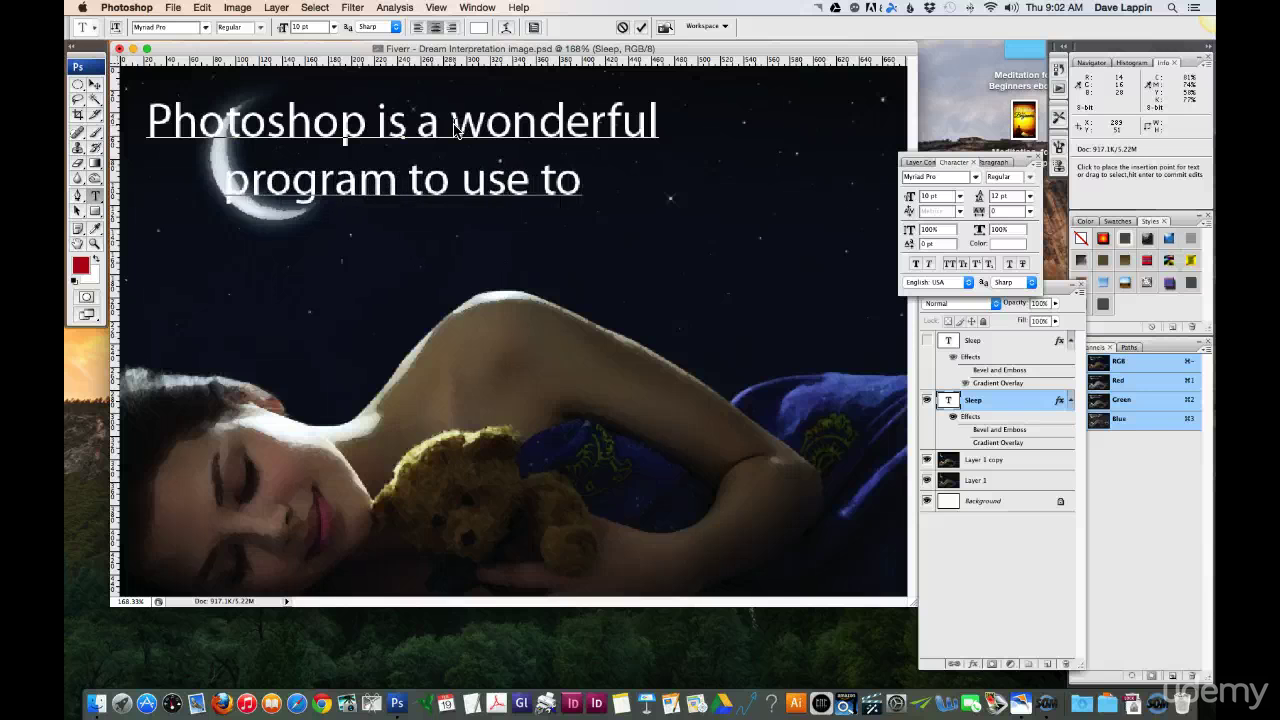
# - Continue the sentence's second line with the word "create", correcting the misspellings
pyautogui.write(' credat')
pyautogui.press('BackSpace')
pyautogui.press('BackSpace')
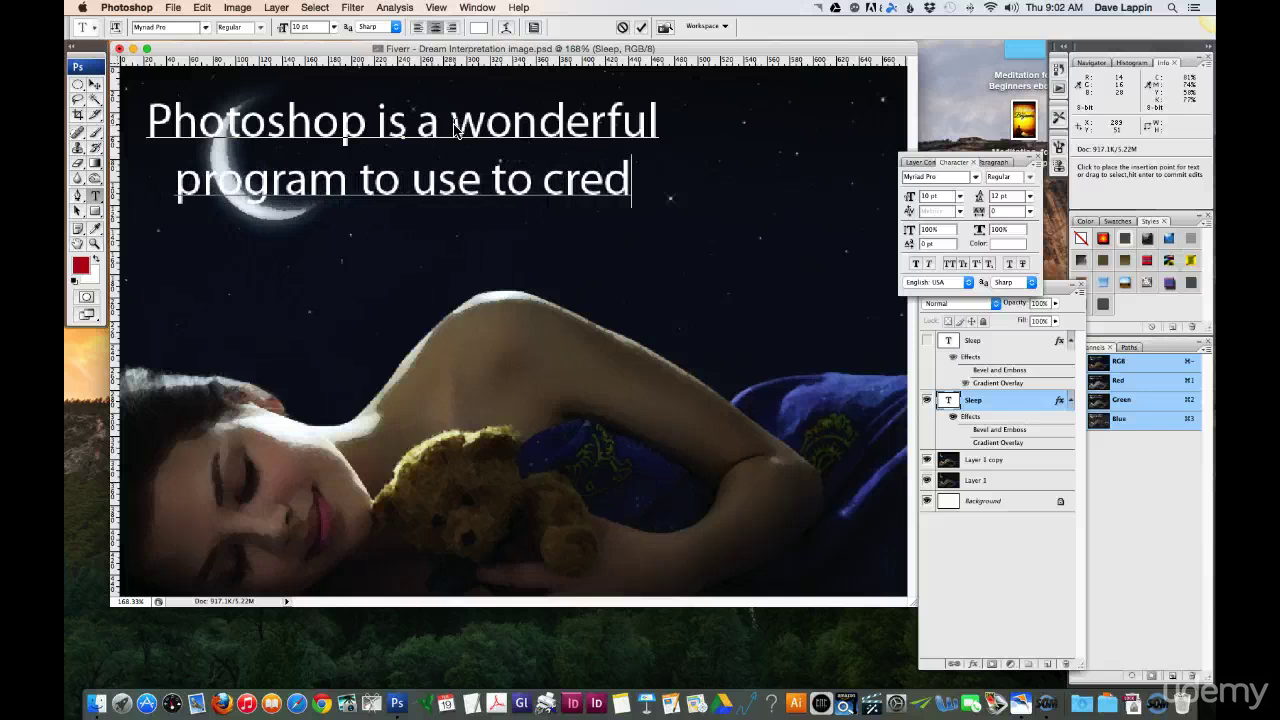
pyautogui.press('BackSpace')
pyautogui.write('te')
pyautogui.press('BackSpace')
pyautogui.press('BackSpace')
pyautogui.write('ate')
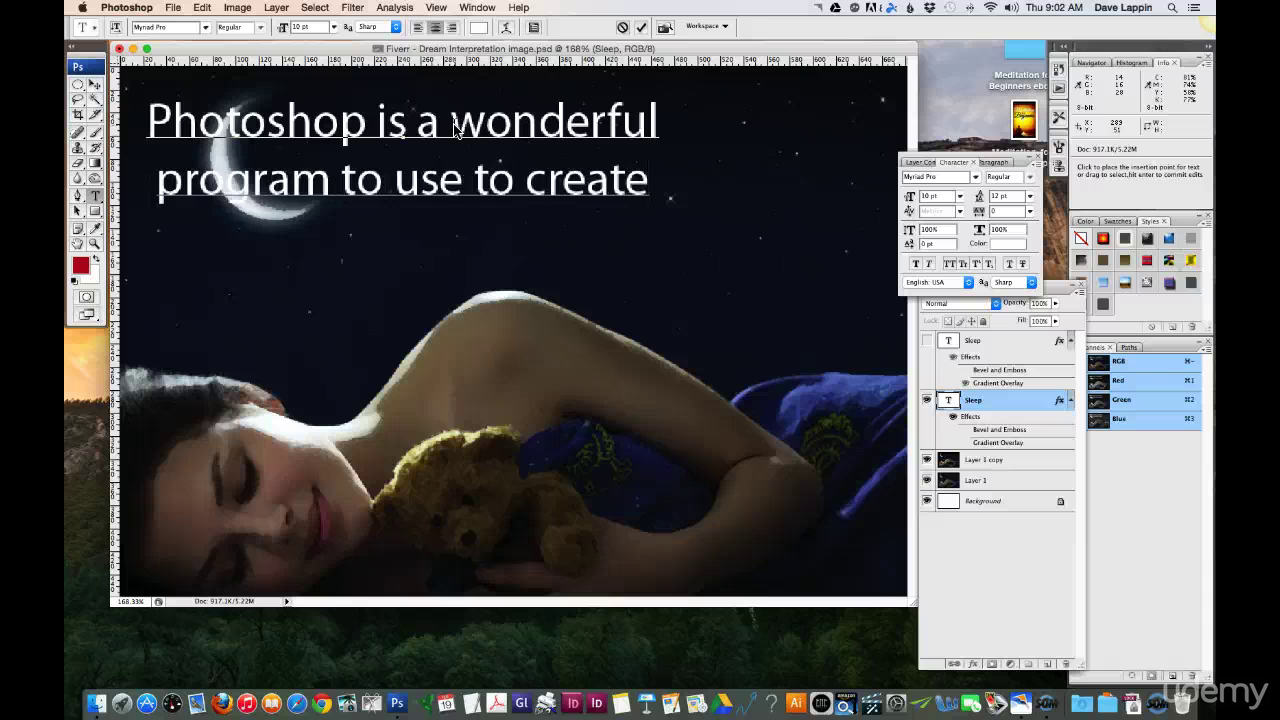
# - Complete the sentence with "and" on the second line and "manipulate images." on the third line
pyautogui.write(' and m')
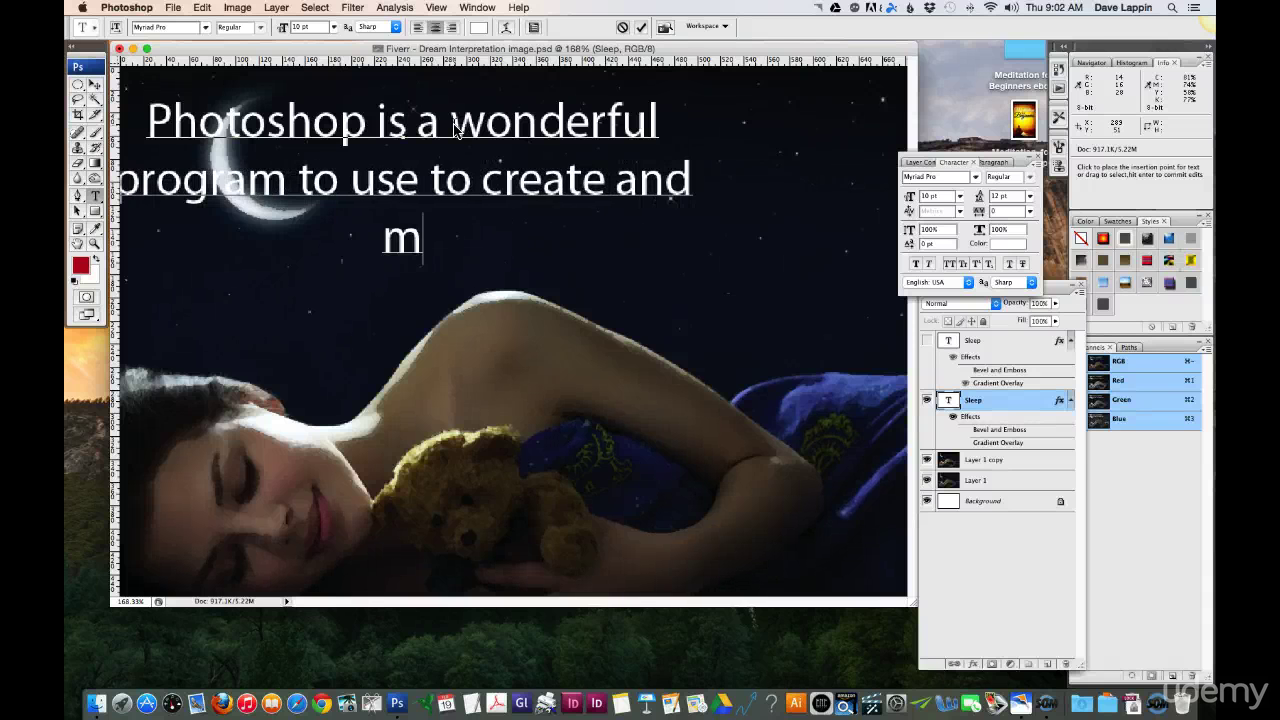
pyautogui.write('anipila')
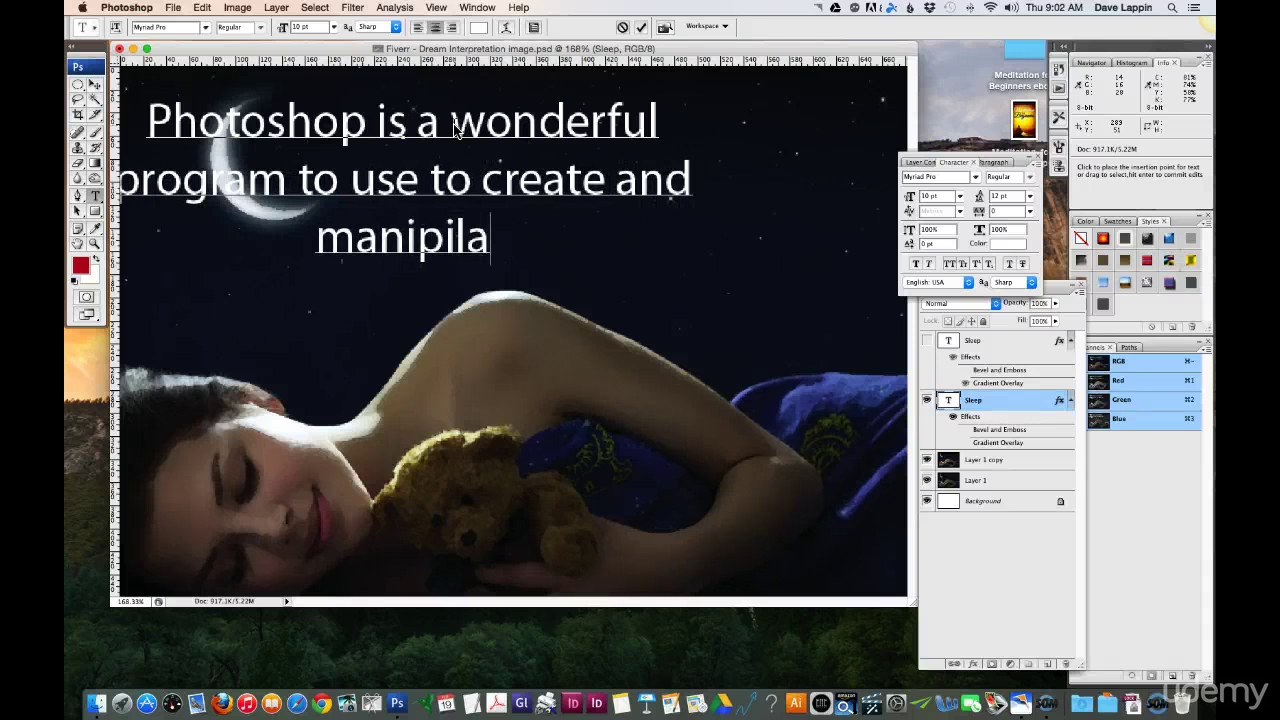
pyautogui.press('BackSpace')
pyautogui.press('BackSpace')
pyautogui.press('BackSpace')
pyautogui.write('ui')
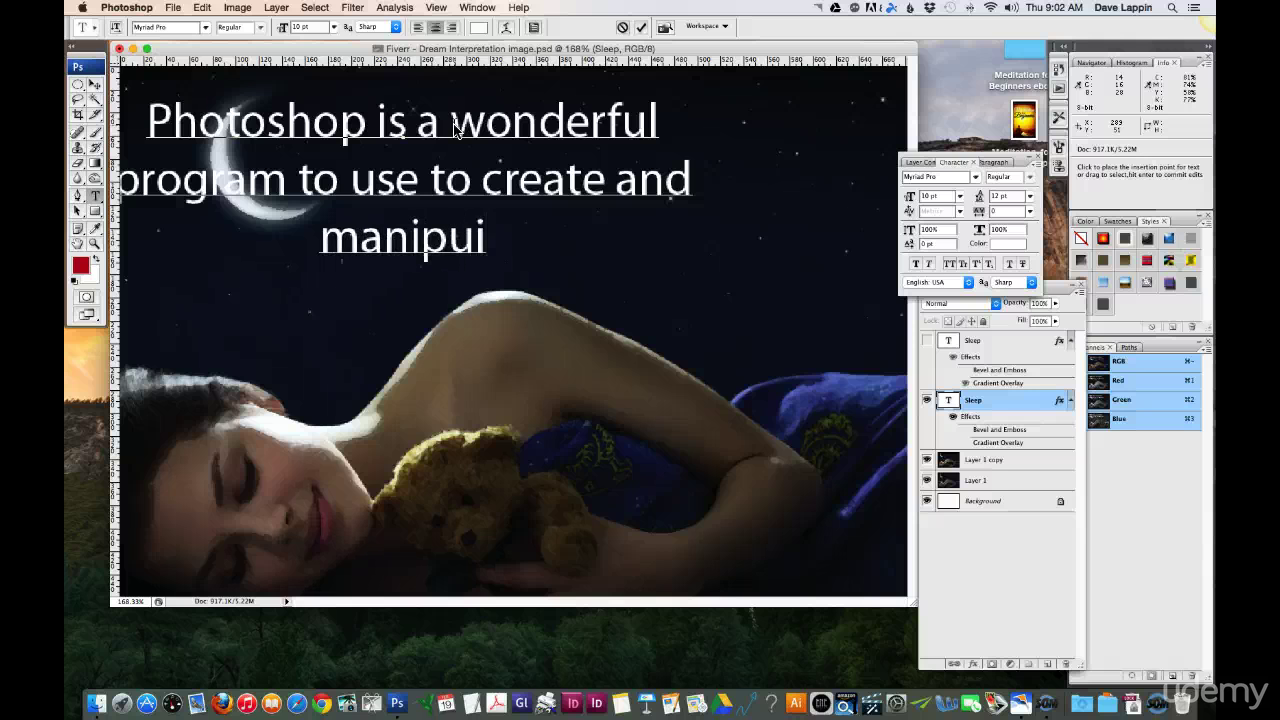
pyautogui.press('BackSpace')
pyautogui.write('late iagt')
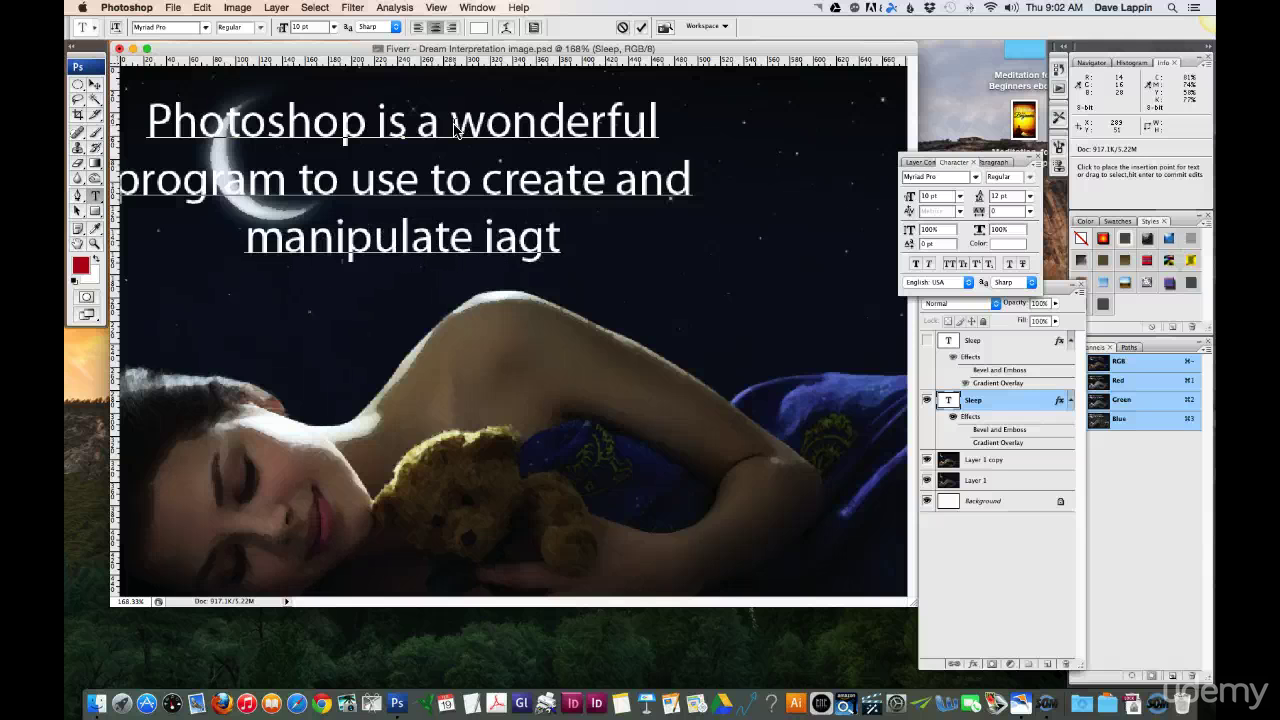
pyautogui.press('BackSpace')
pyautogui.press('BackSpace')
pyautogui.press('BackSpace')
pyautogui.write('mages.')
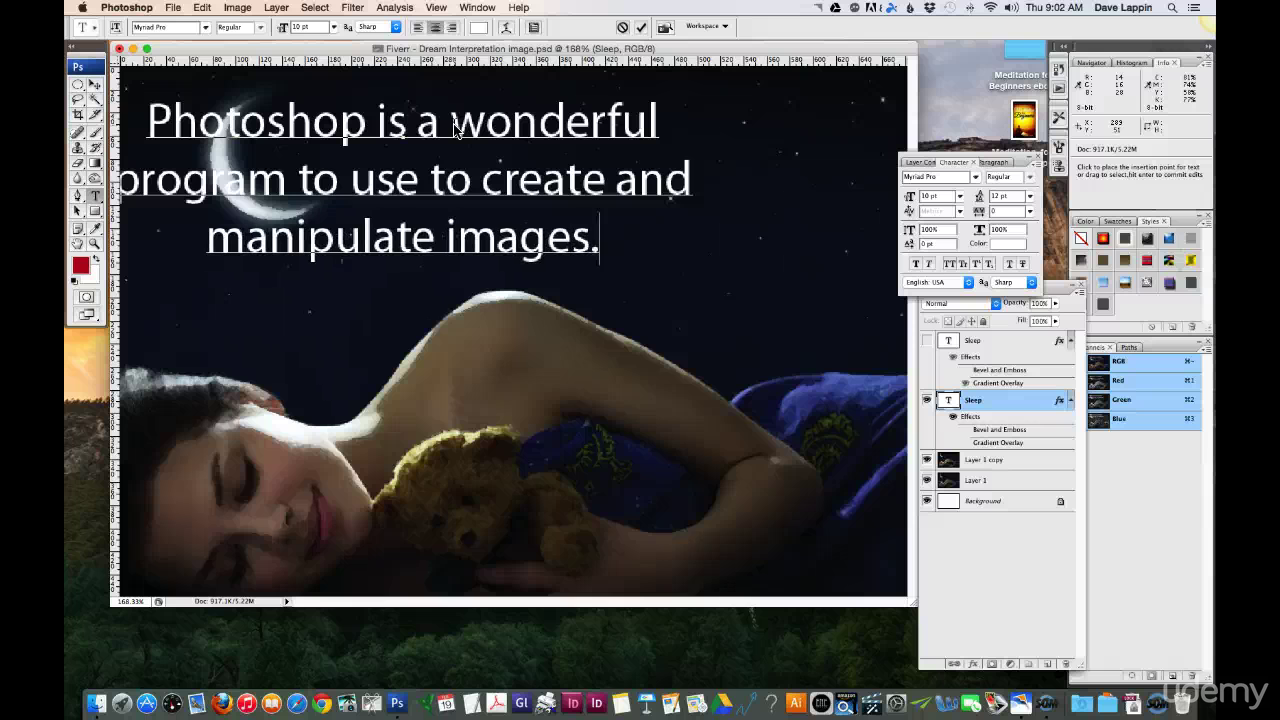
# - Commit the text edit and move the three-line sentence to the right of the moon
pyautogui.click(449, 116)
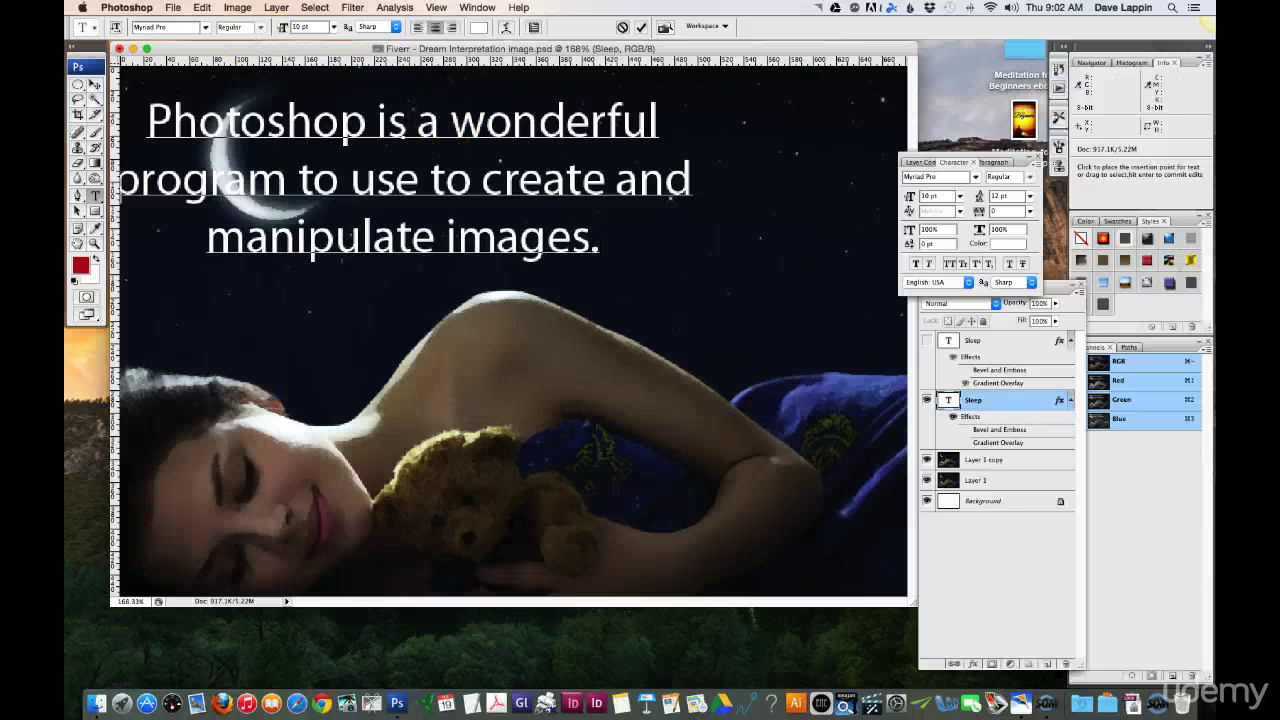
pyautogui.click(79, 85)
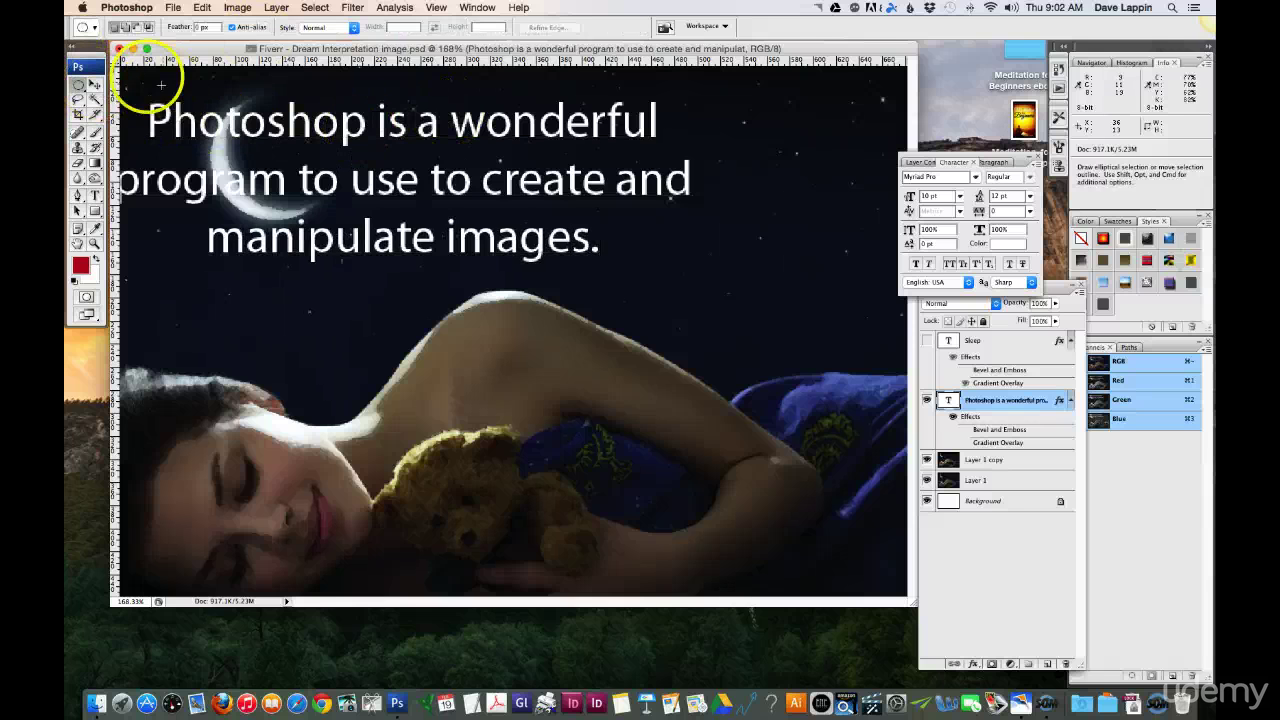
pyautogui.click(94, 84)
pyautogui.moveTo(391, 138); pyautogui.dragTo(519, 152)
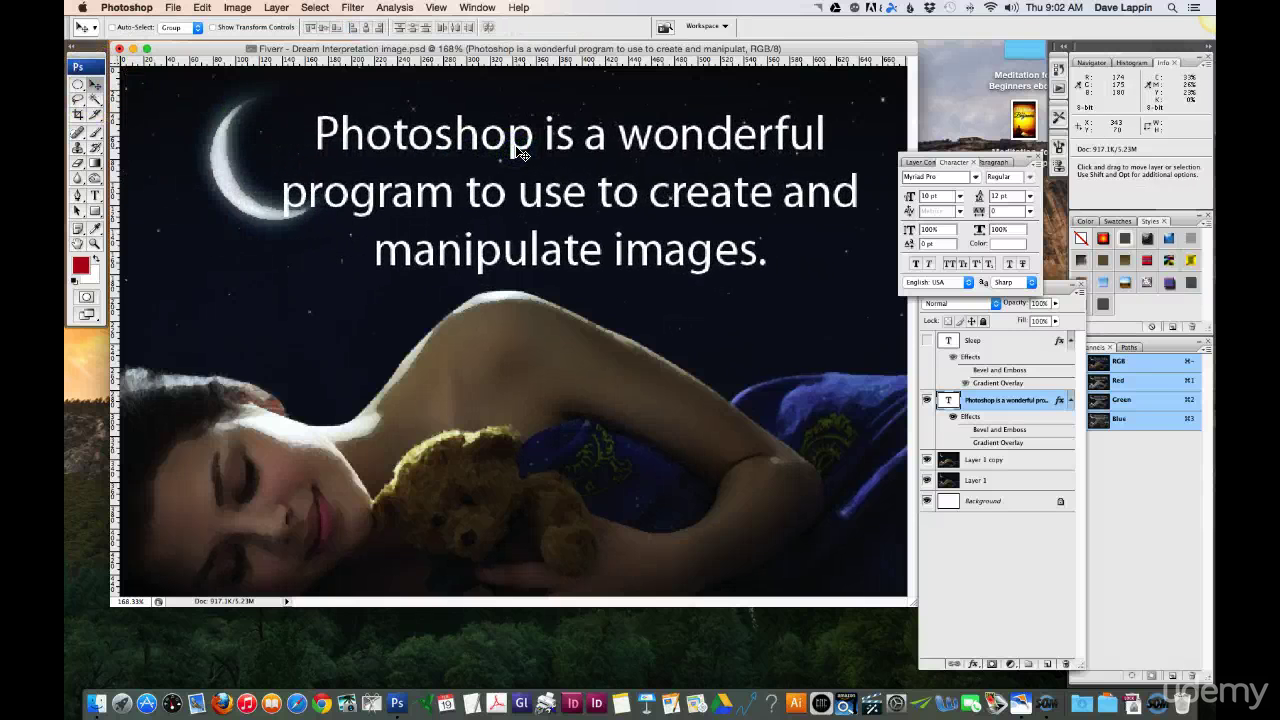
pyautogui.click(507, 150)
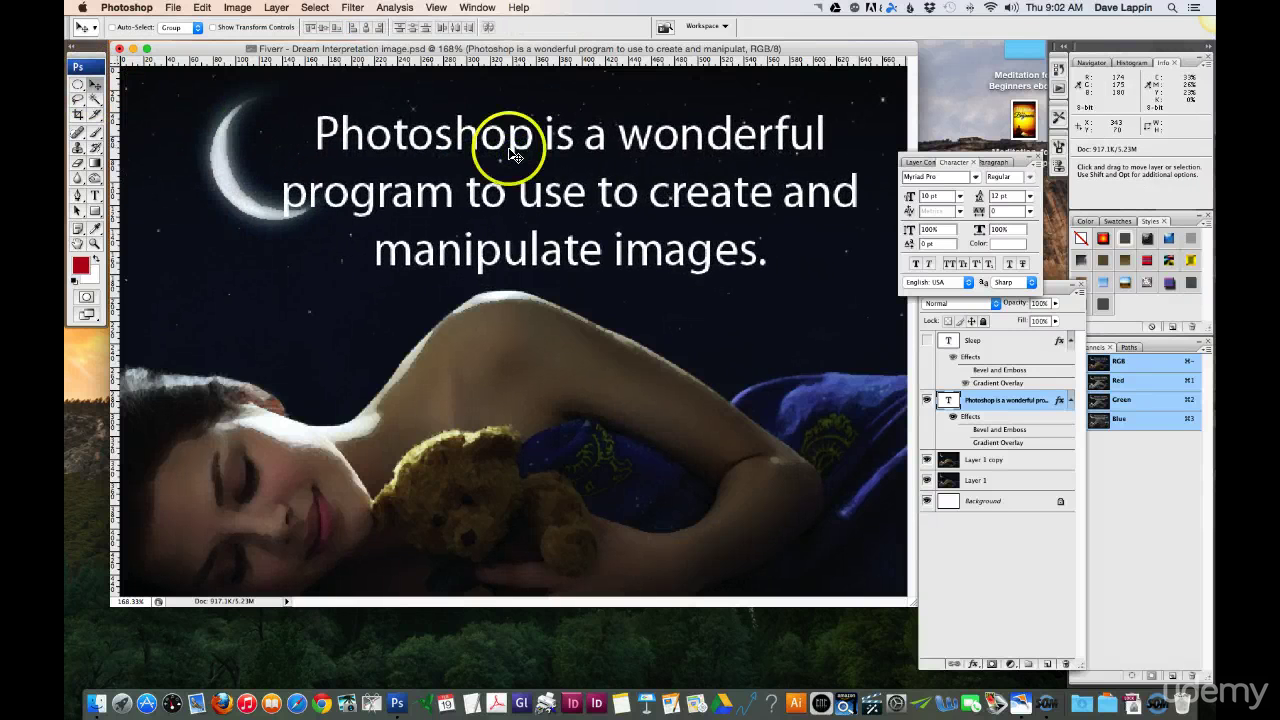
# - Select the whole three-line sentence for editing and apply Faux Bold to it
pyautogui.click(97, 195)
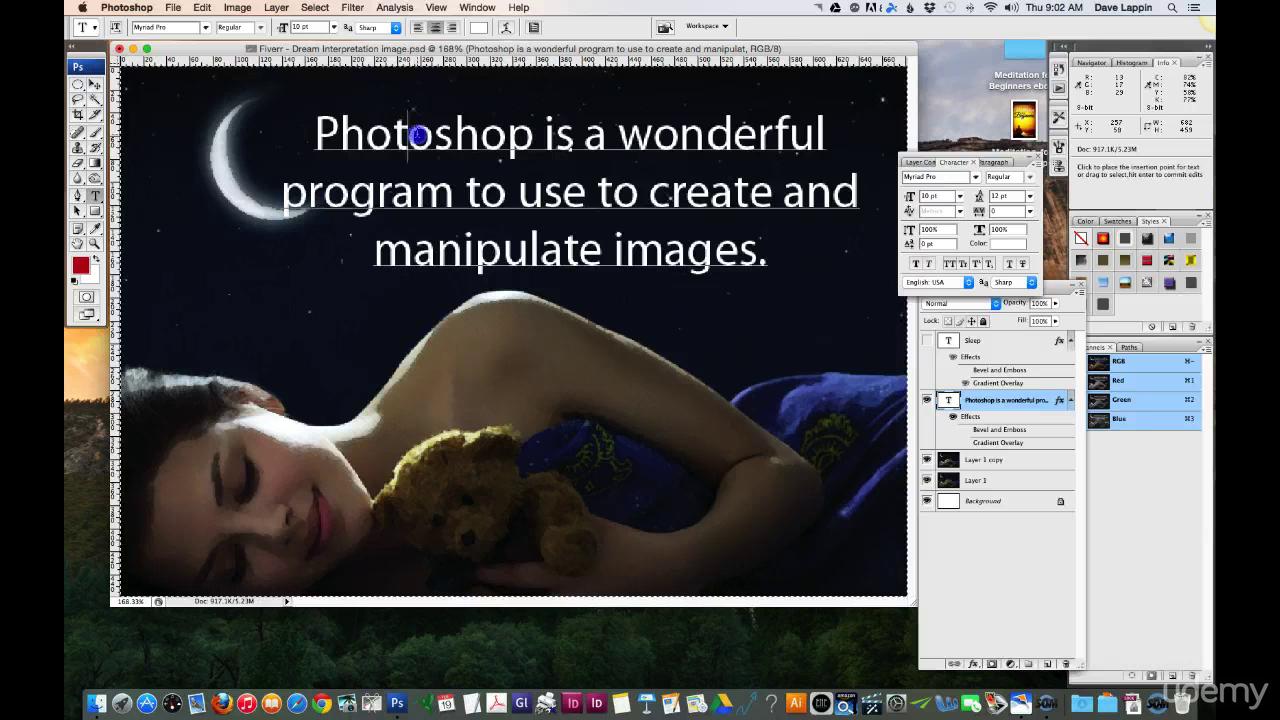
pyautogui.tripleClick(417, 134)
pyautogui.click(417, 134)
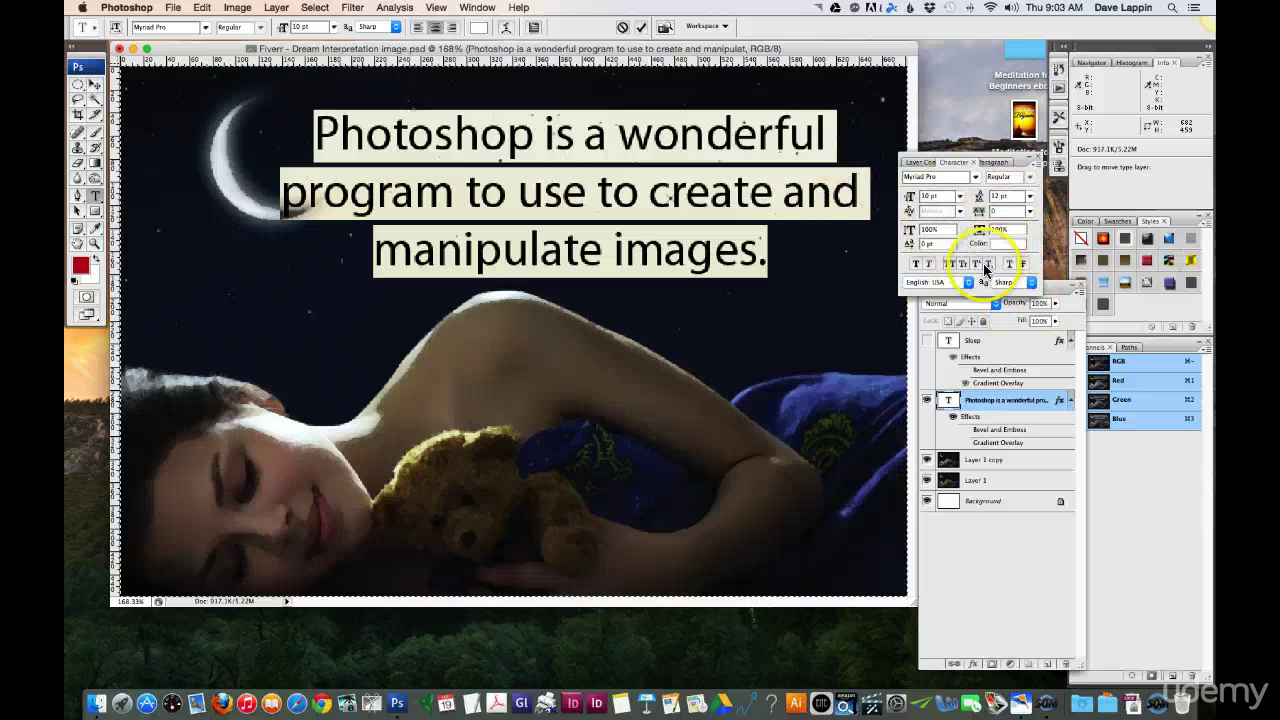
pyautogui.click(915, 264)
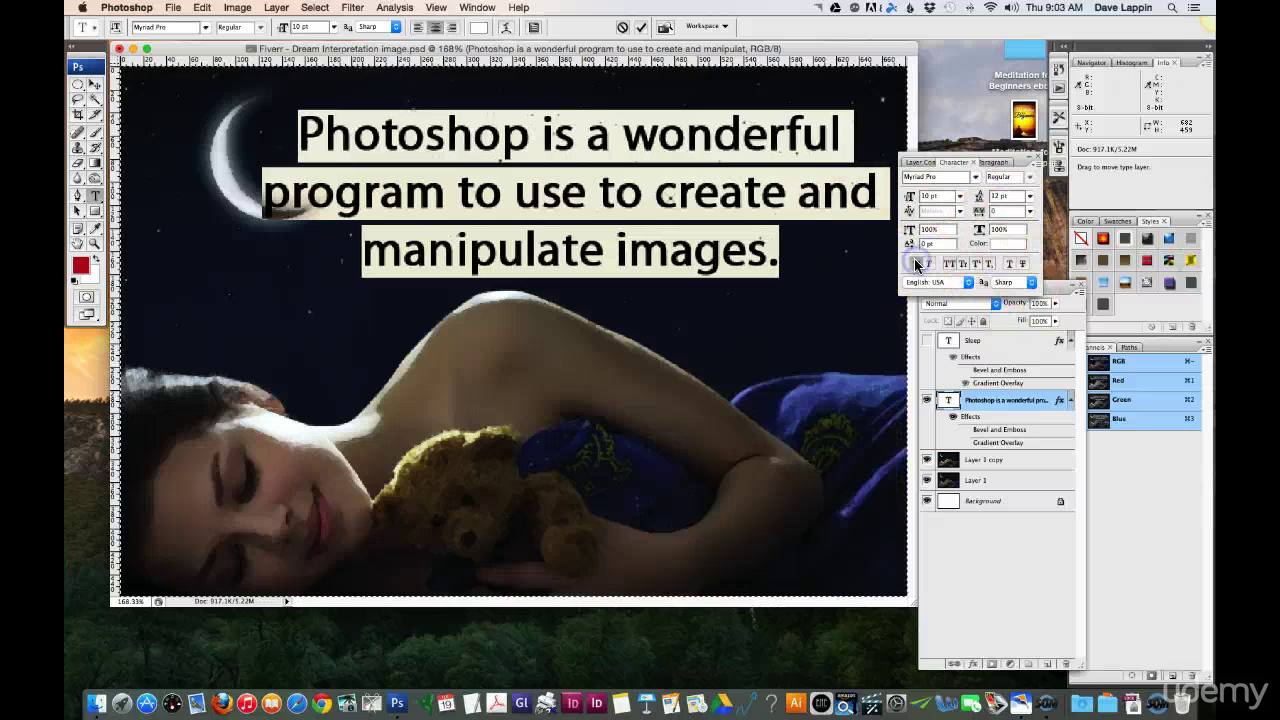
# - Try Faux Italic, All Caps and Small Caps on the selected sentence
pyautogui.click(929, 264)
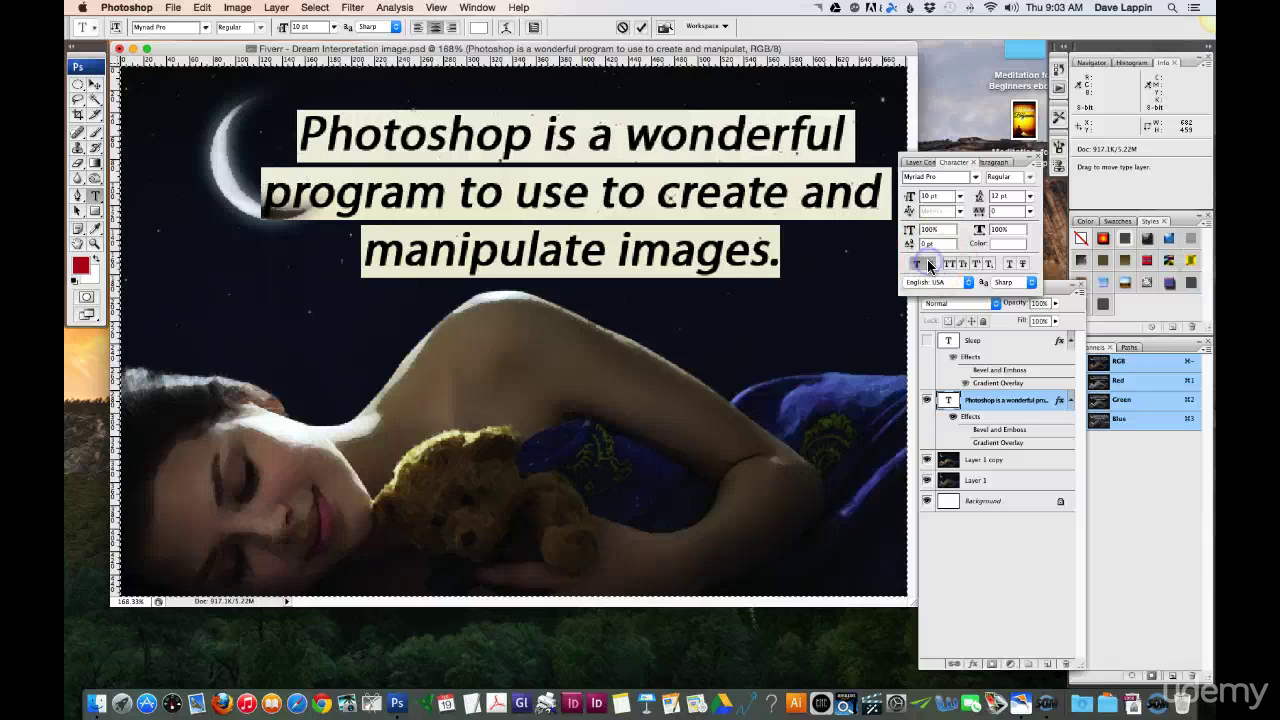
pyautogui.click(950, 264)
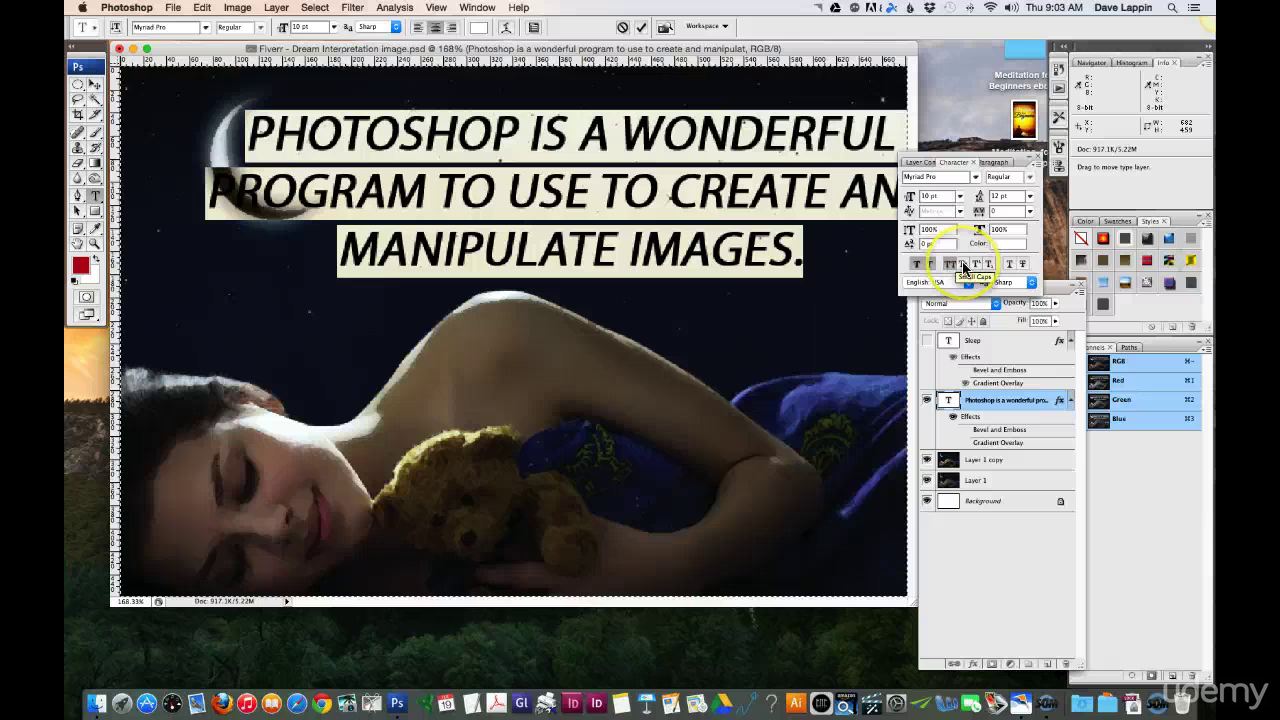
pyautogui.click(962, 262)
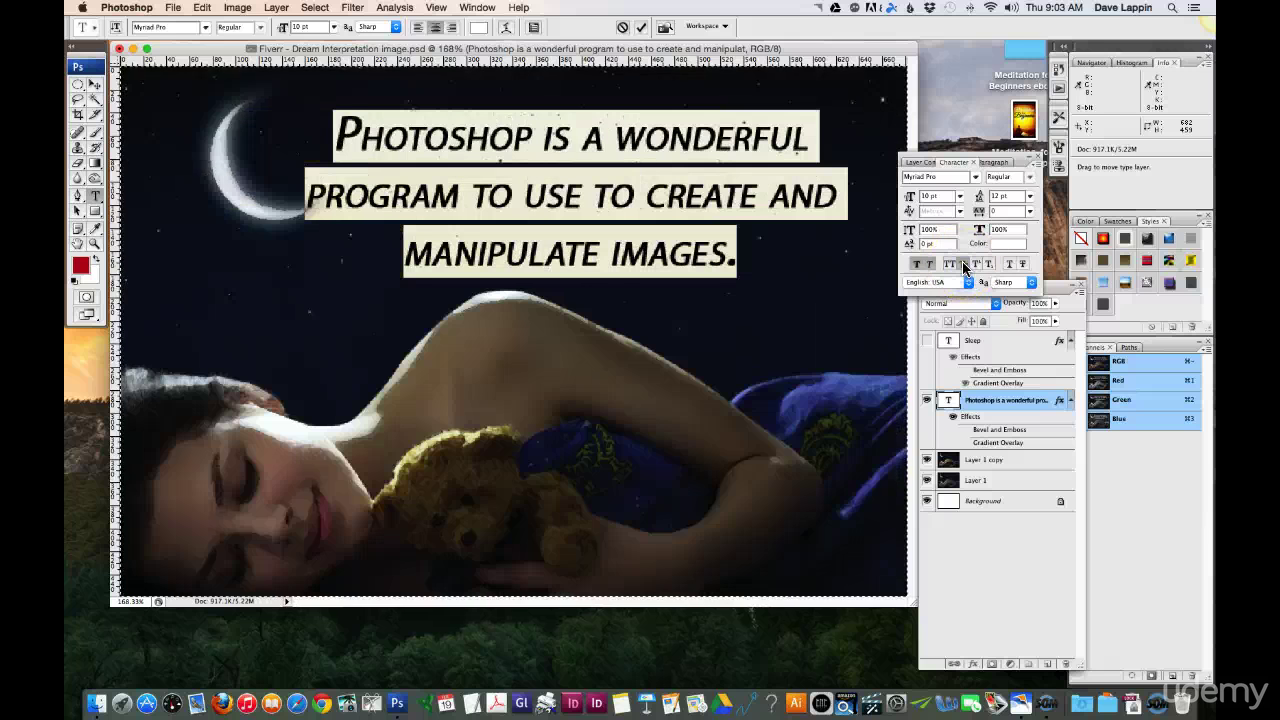
# - Try Superscript, Subscript and Underline on the sentence, and clear every character style except Faux Bold
pyautogui.click(978, 264)
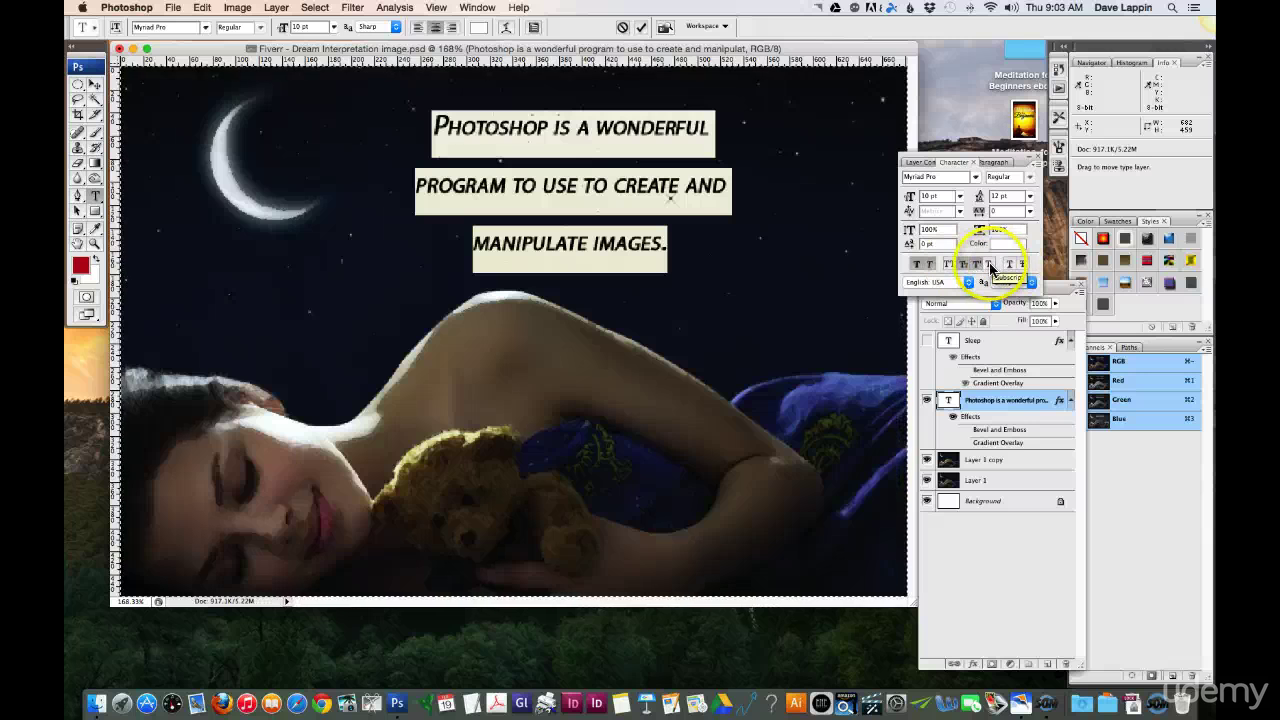
pyautogui.click(990, 265)
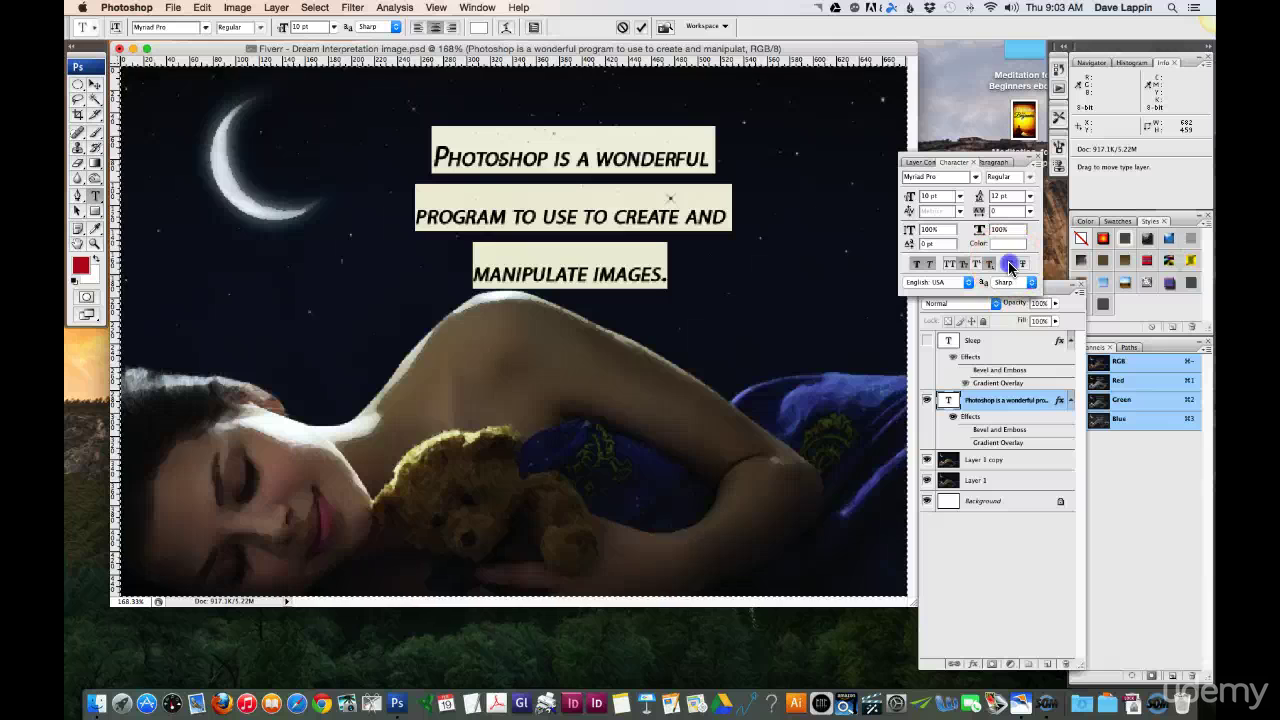
pyautogui.click(1010, 264)
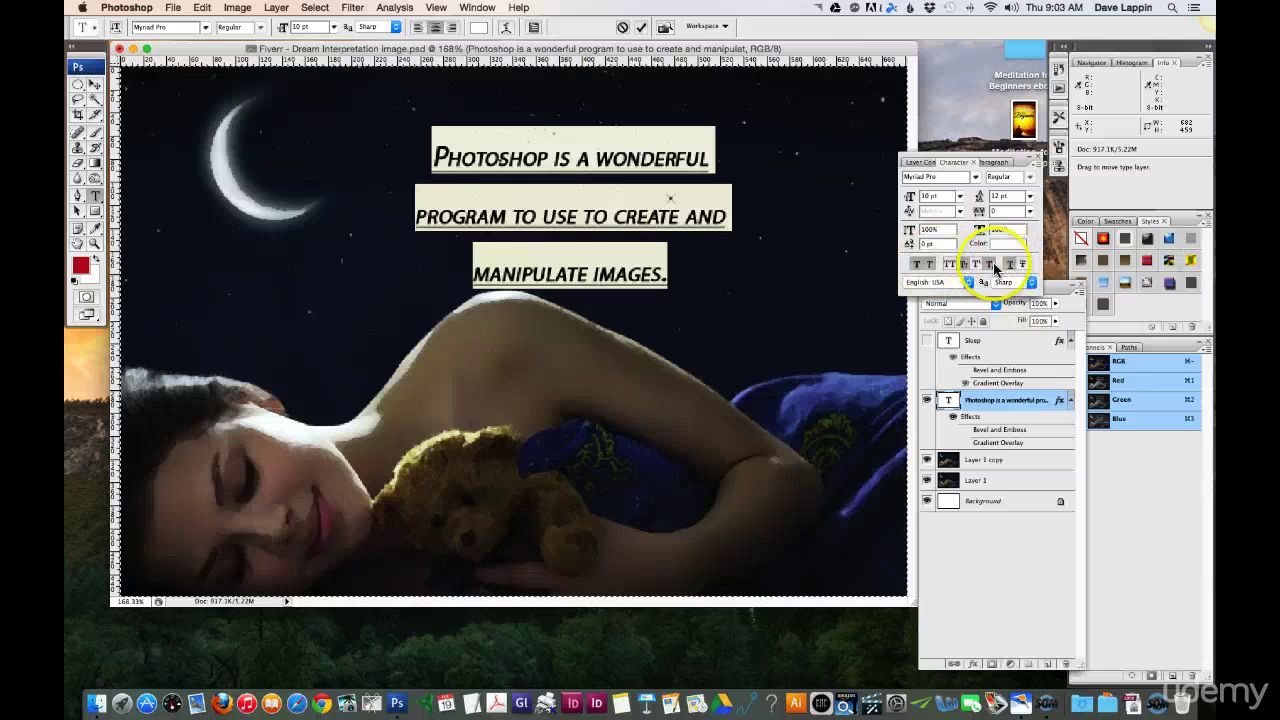
pyautogui.click(1010, 264)
pyautogui.click(988, 264)
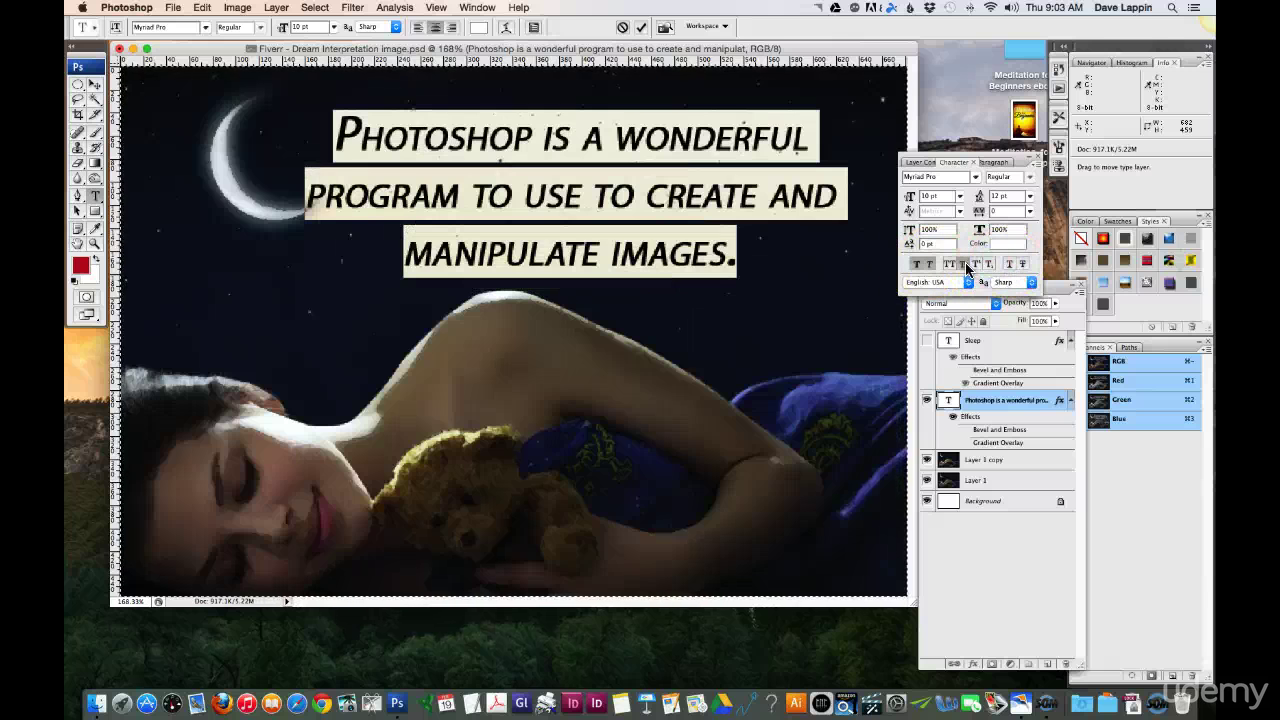
pyautogui.click(964, 265)
pyautogui.click(931, 265)
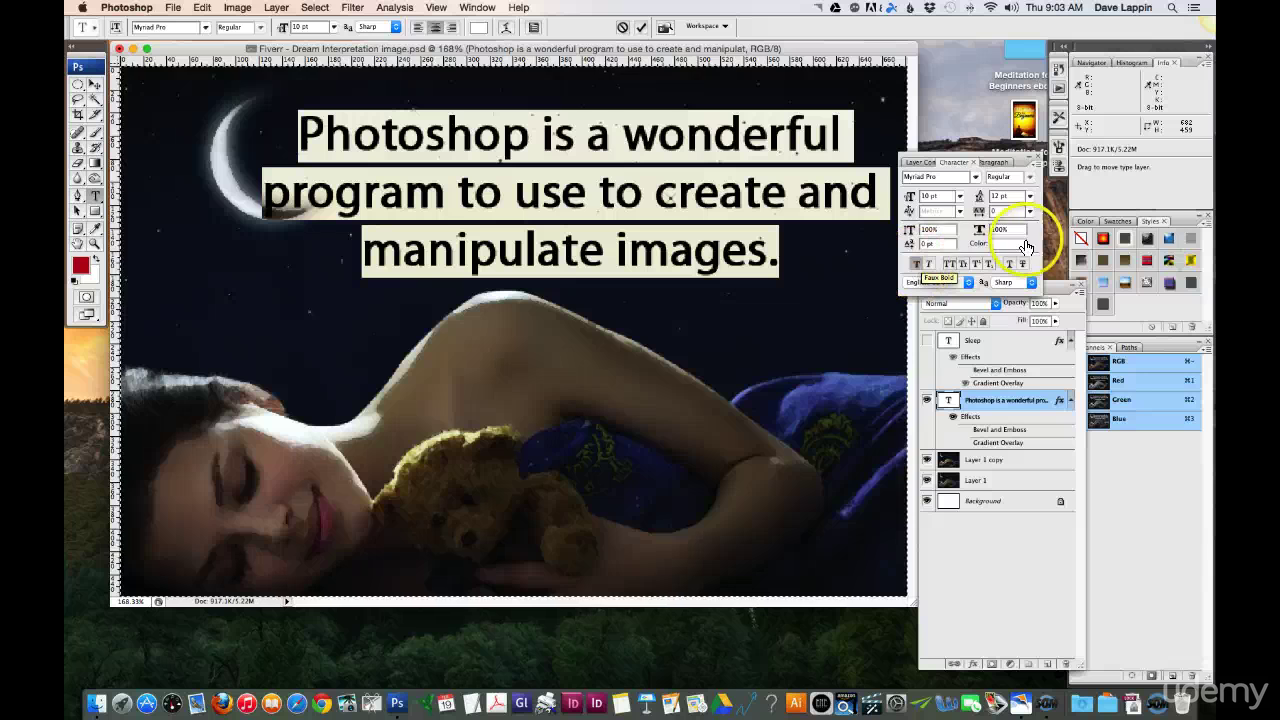
# - Set the sentence's font size to 8 pt, commit it and try repositioning the text
pyautogui.click(959, 196)
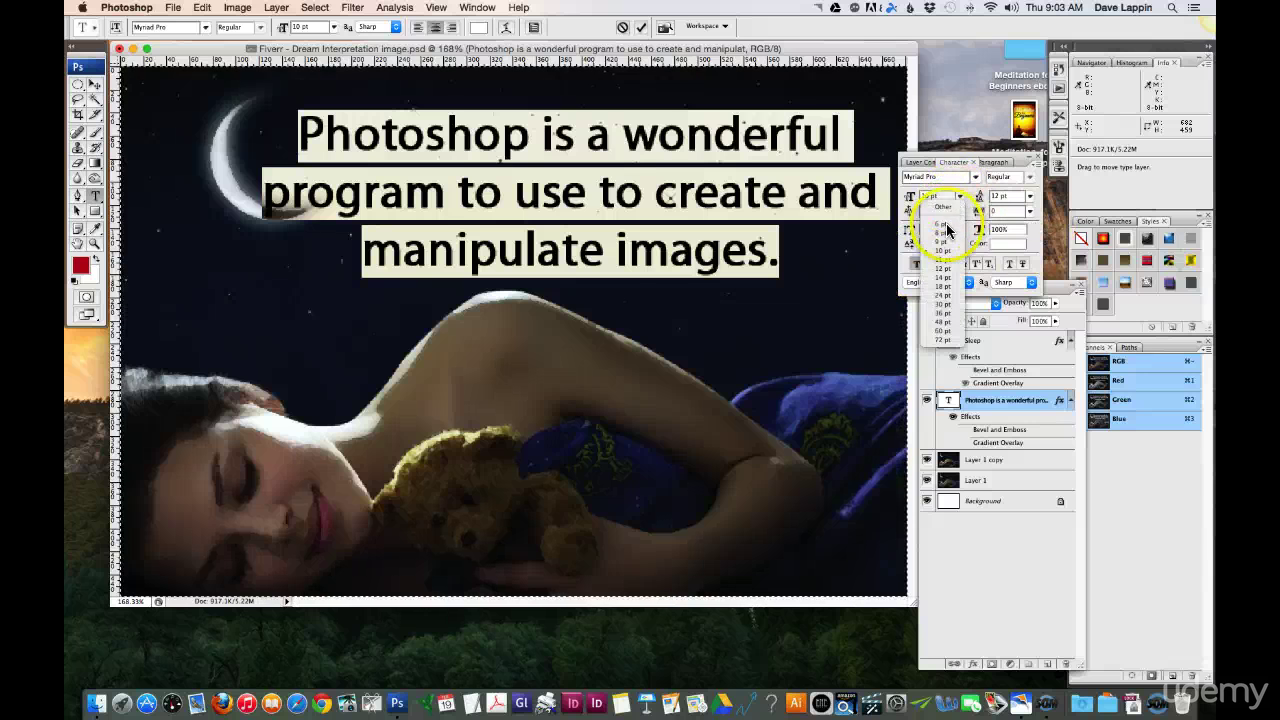
pyautogui.click(943, 234)
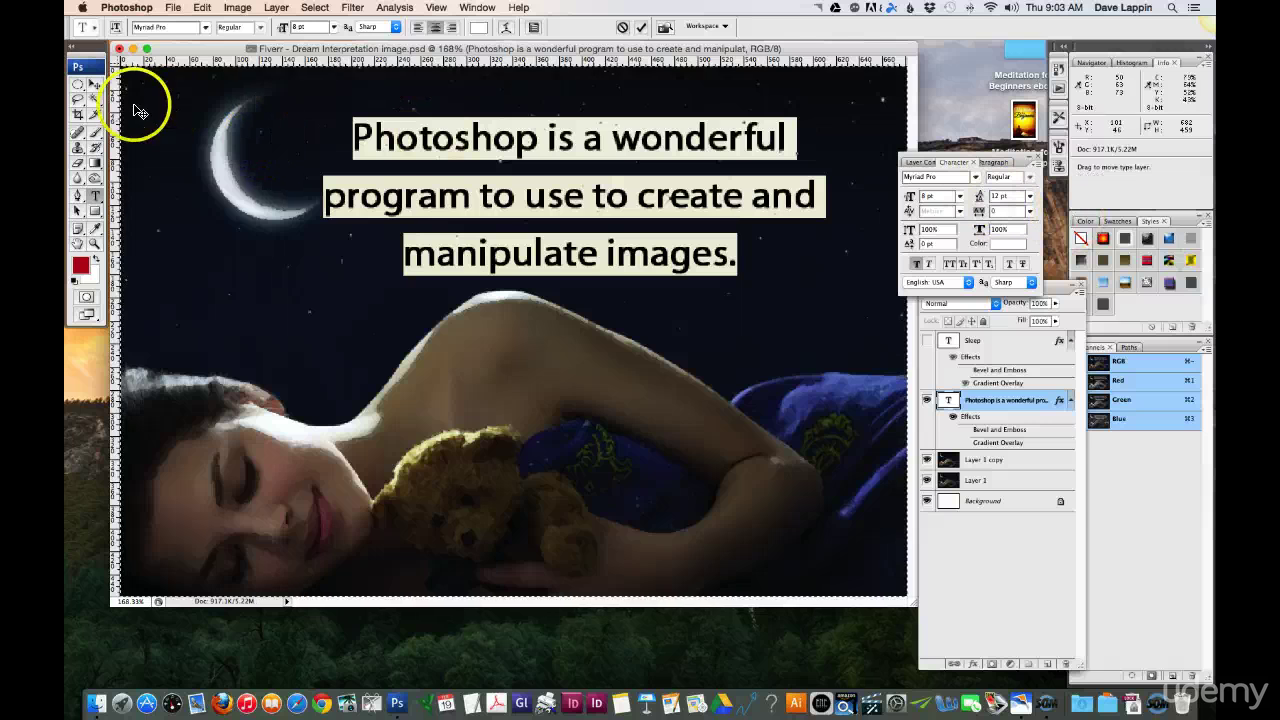
pyautogui.click(93, 90)
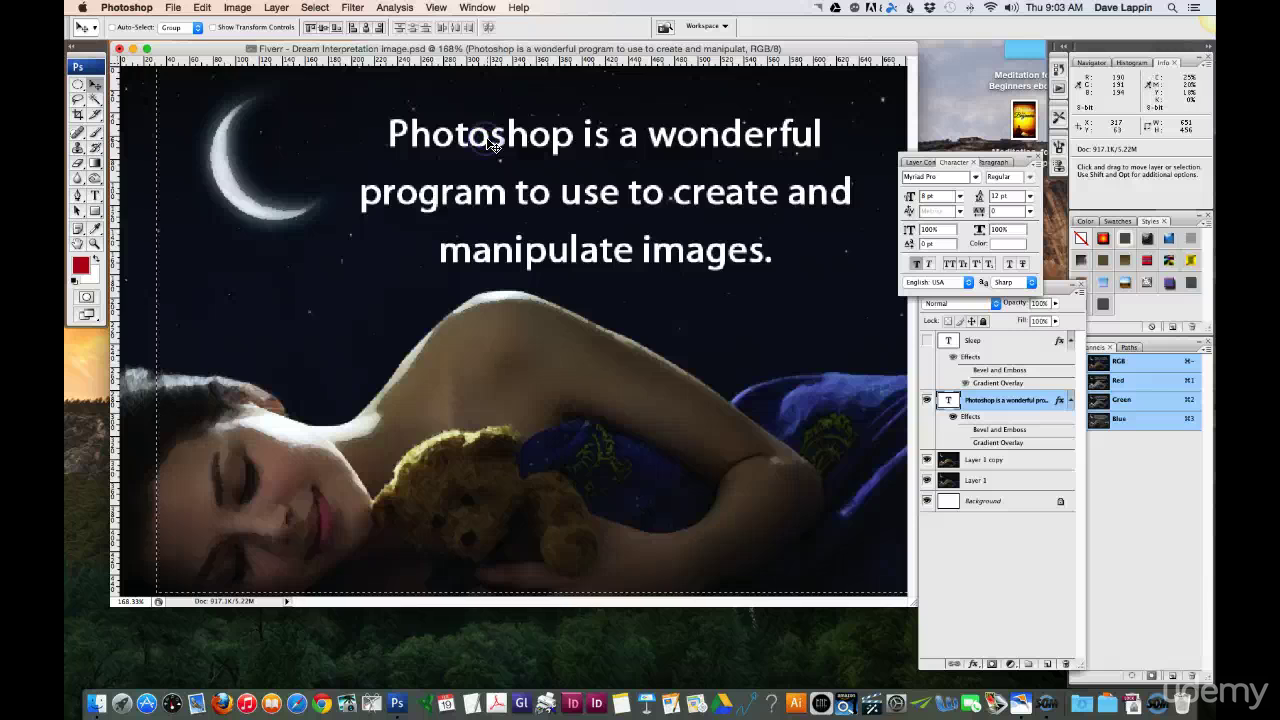
pyautogui.moveTo(490, 145); pyautogui.dragTo(454, 148)
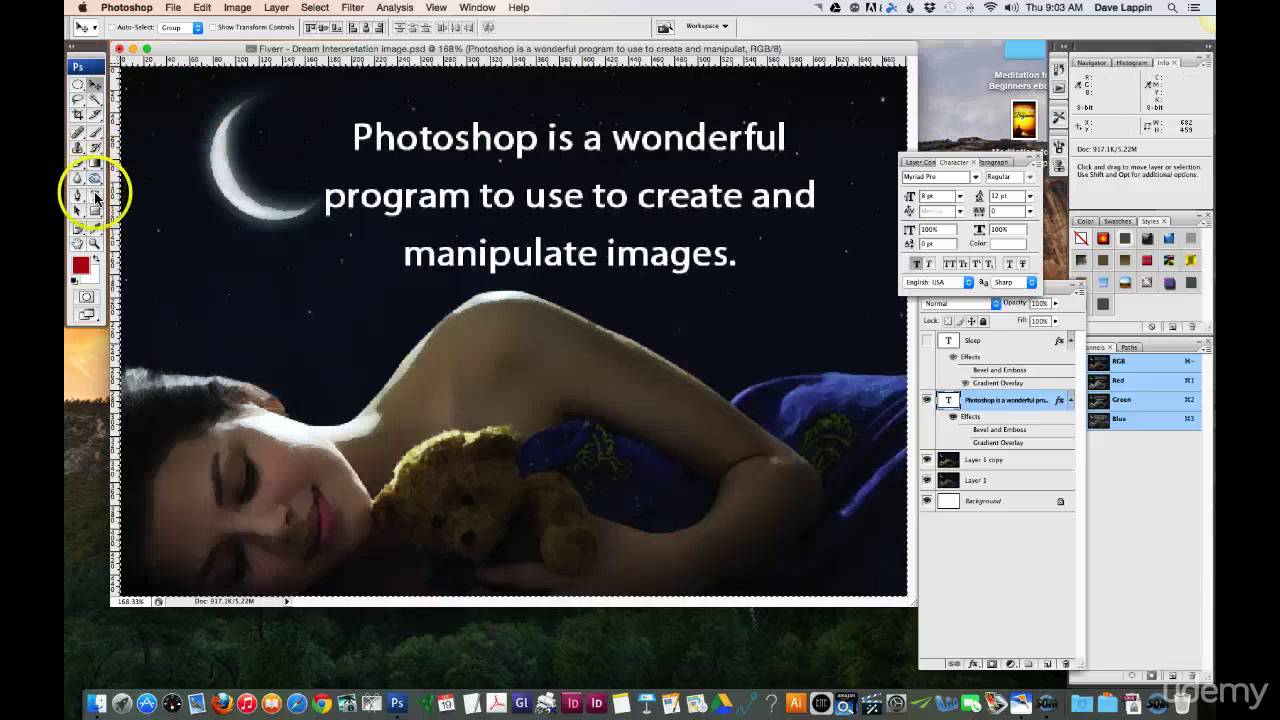
pyautogui.click(96, 197)
pyautogui.click(185, 195)
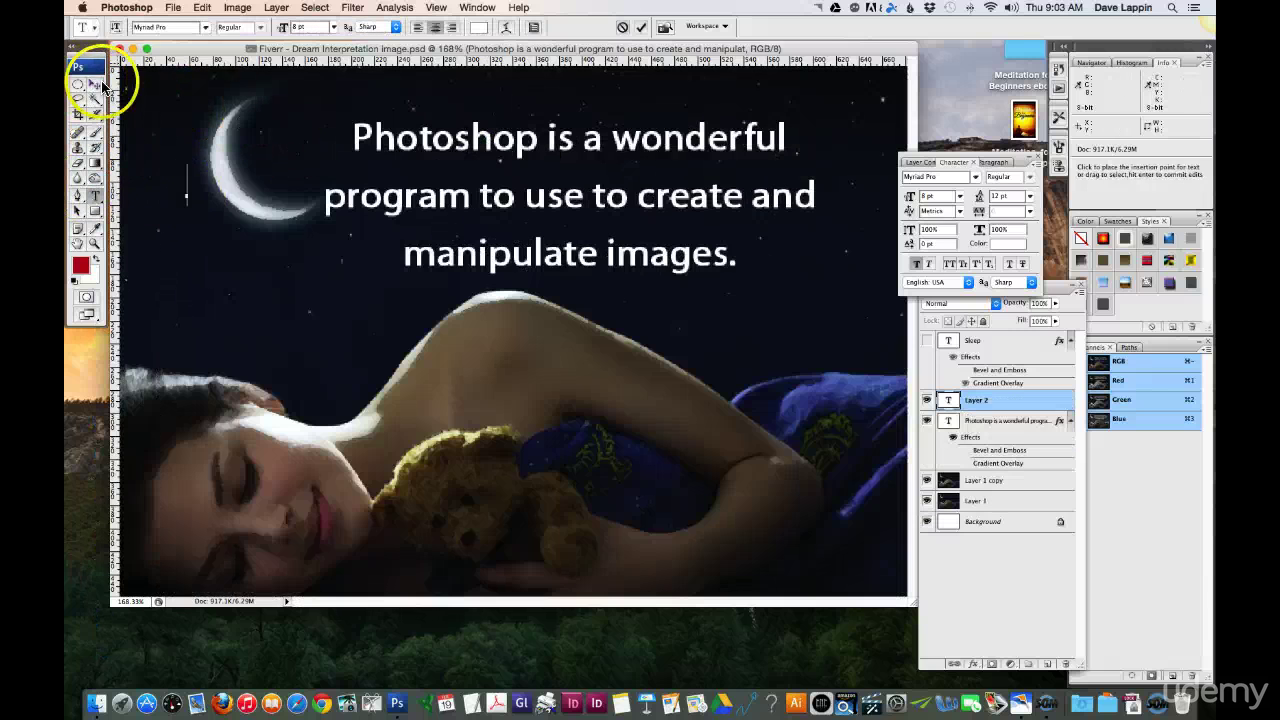
pyautogui.click(102, 86)
pyautogui.moveTo(1000, 400); pyautogui.dragTo(1066, 664)
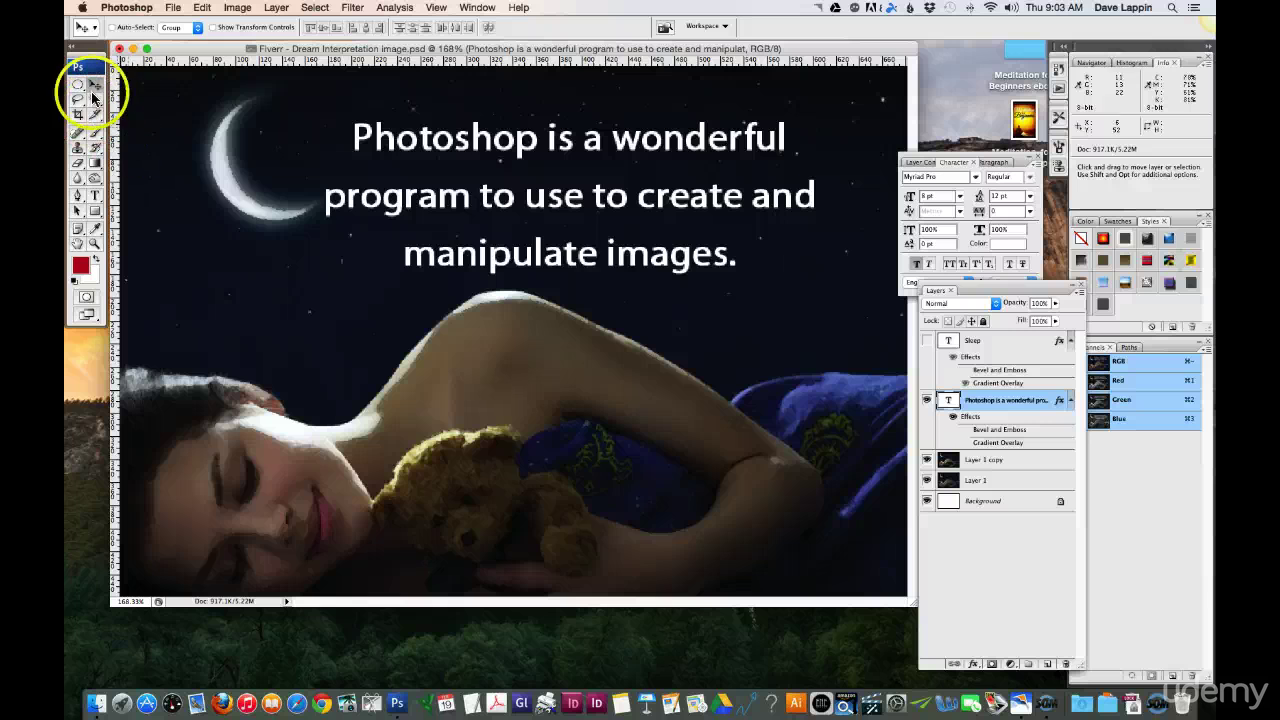
# - Set the whole sentence's leading to 10 pt and move the text up and farther right of the moon
pyautogui.moveTo(445, 138); pyautogui.dragTo(483, 130)
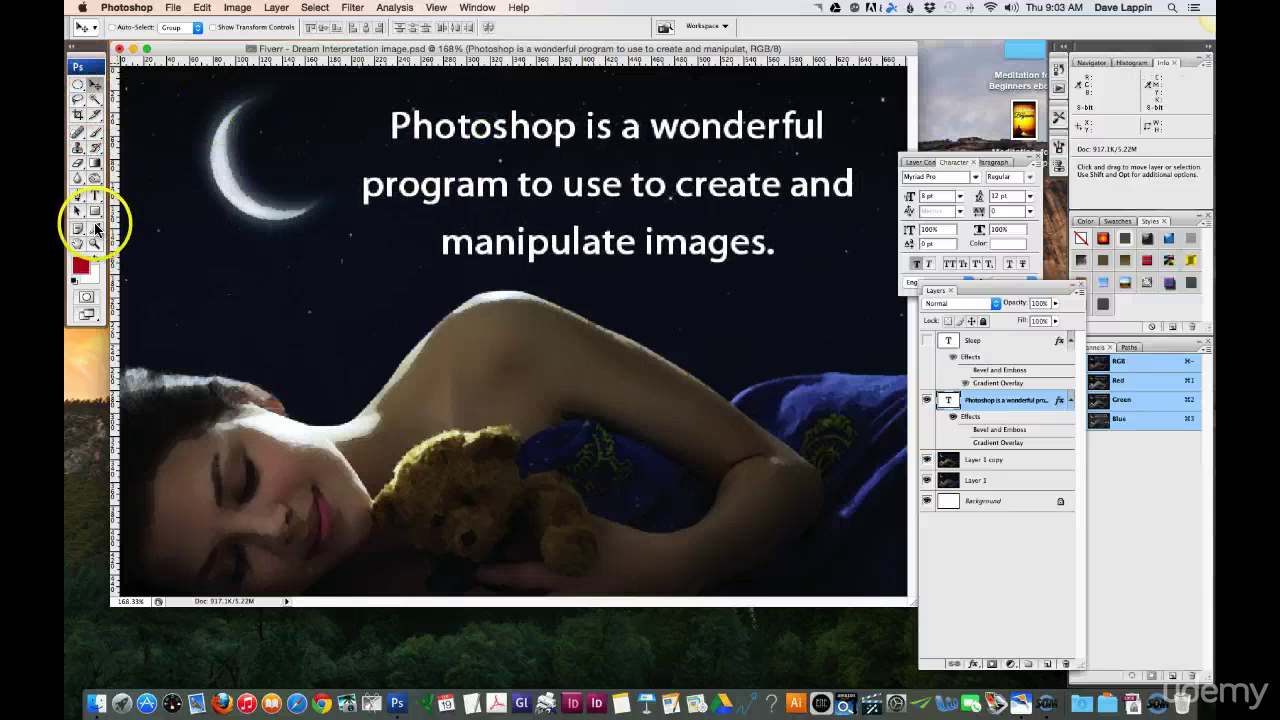
pyautogui.click(98, 196)
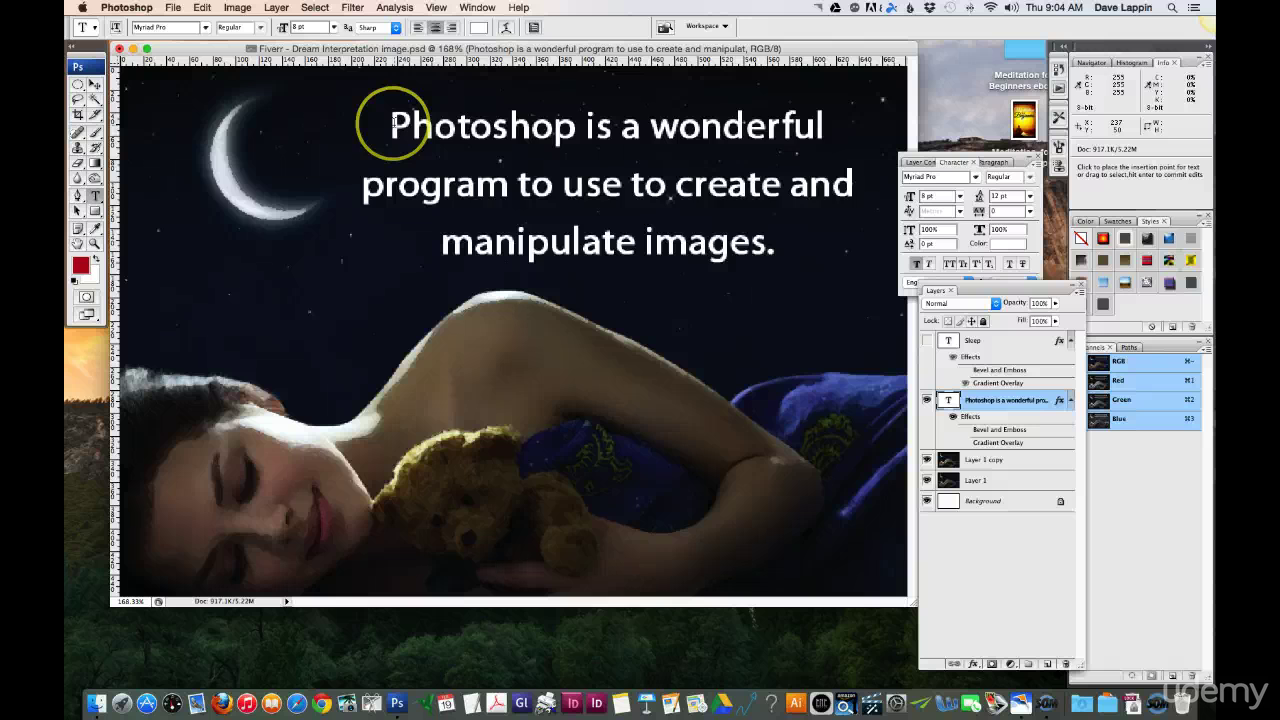
pyautogui.moveTo(396, 123); pyautogui.dragTo(766, 245)
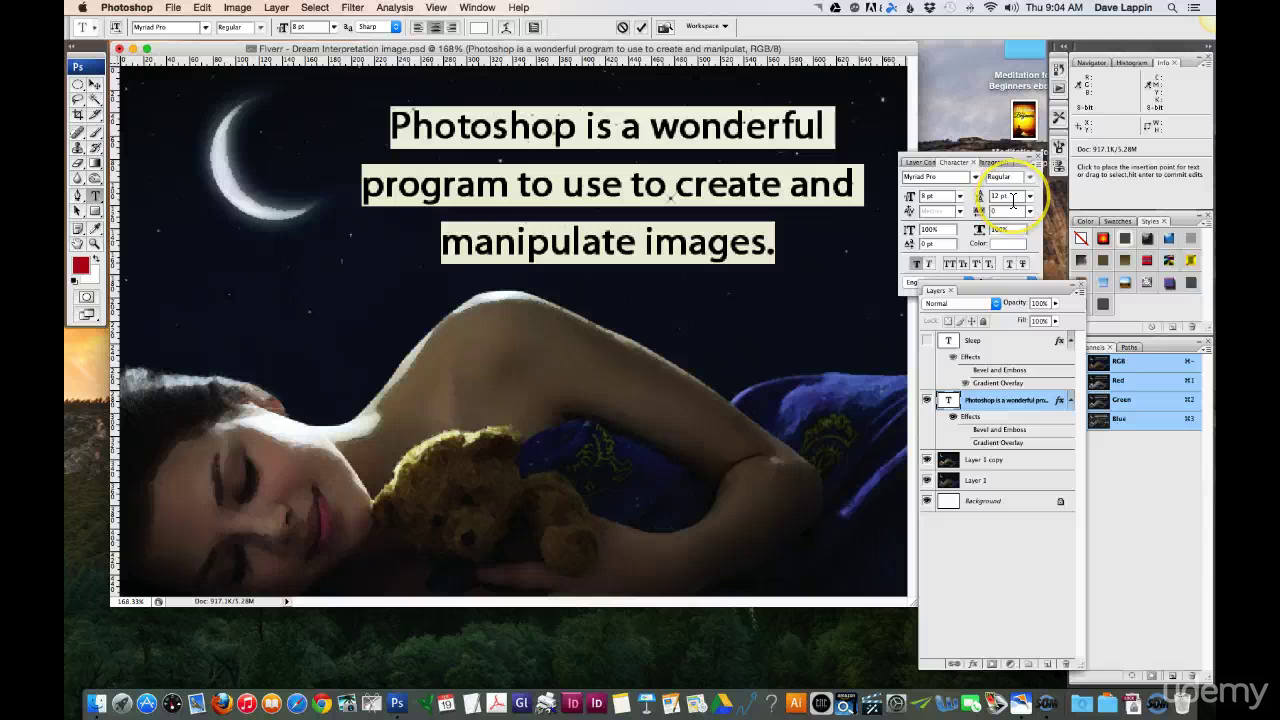
pyautogui.moveTo(1013, 200); pyautogui.dragTo(1034, 200)
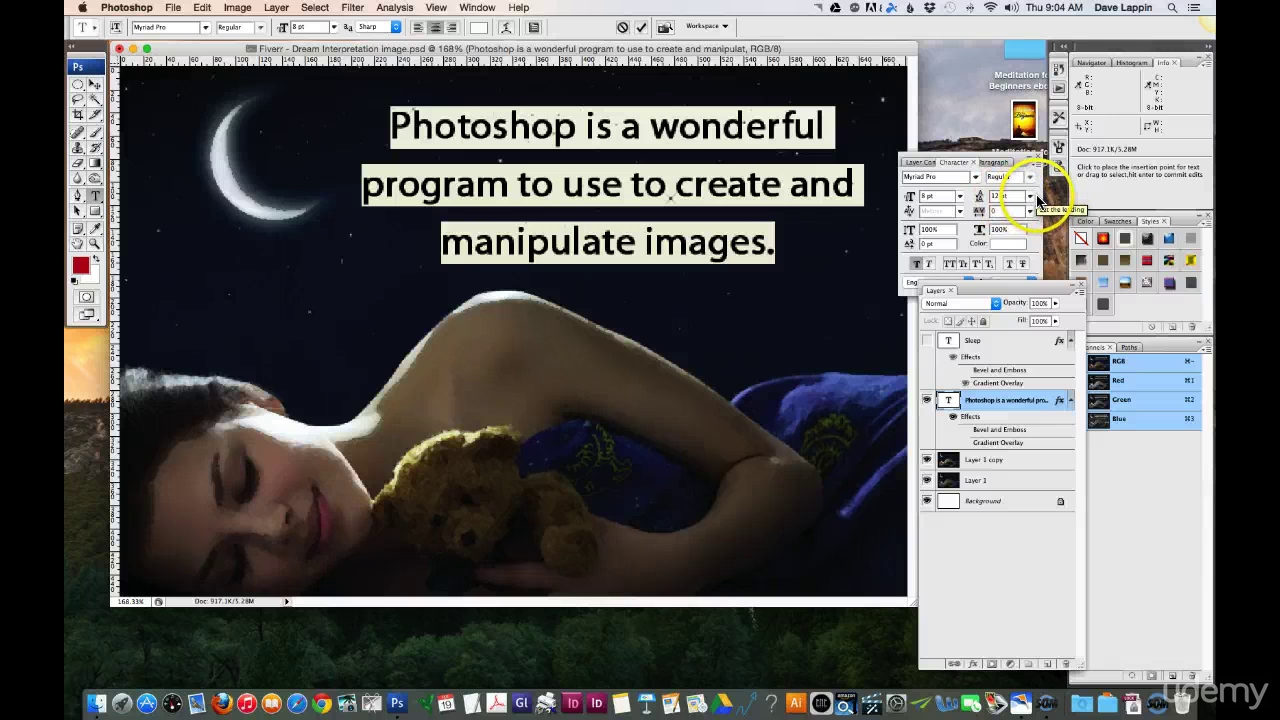
pyautogui.click(1031, 201)
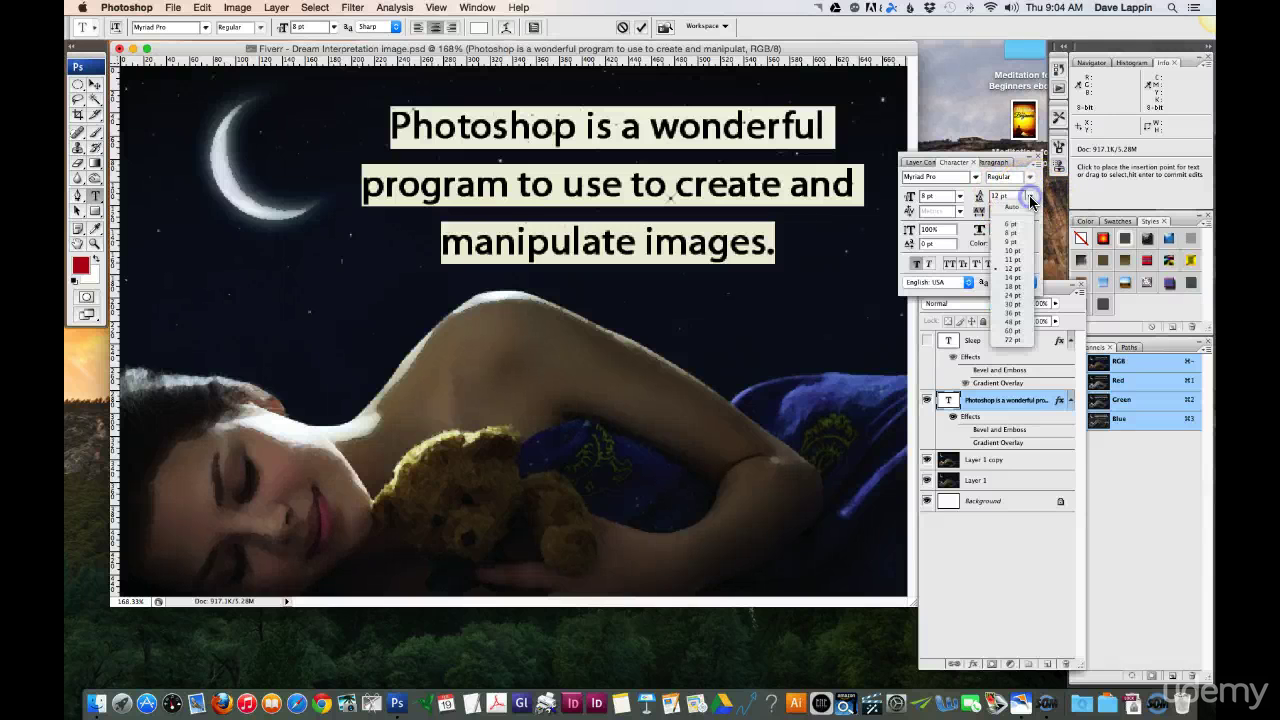
pyautogui.click(1019, 250)
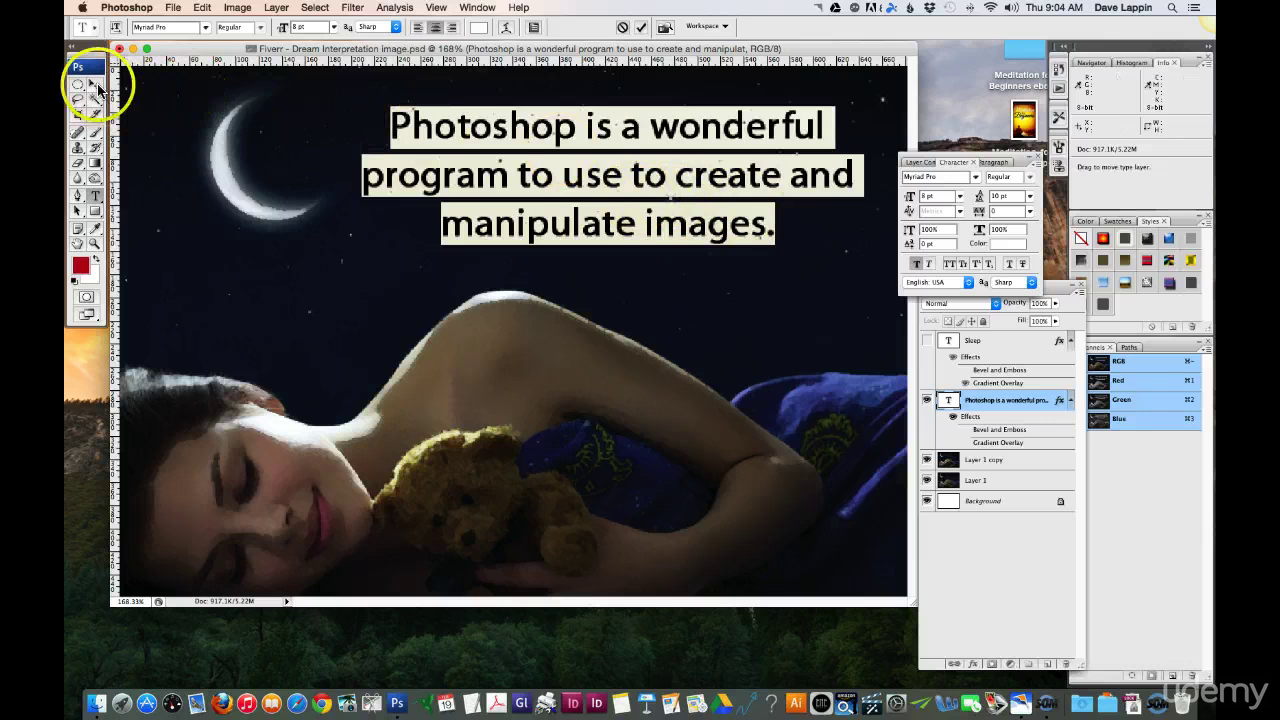
pyautogui.click(97, 88)
pyautogui.moveTo(503, 126); pyautogui.dragTo(524, 131)
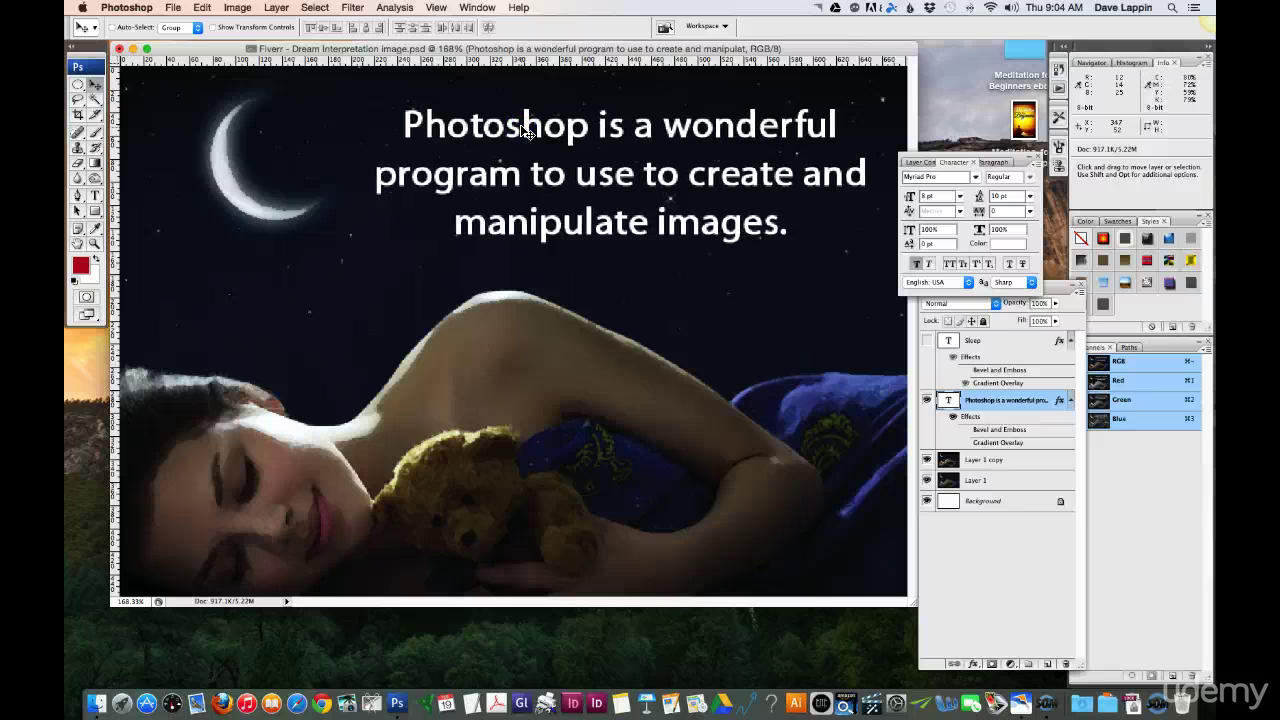